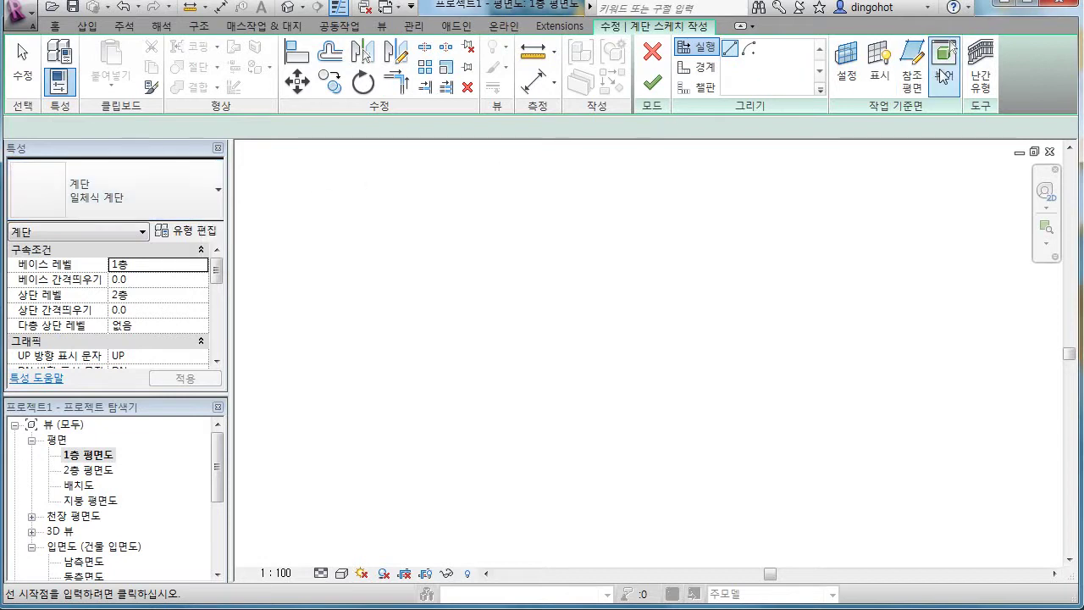
# Set the stair's railing type to 없음 (None)
pyautogui.click(978, 78)
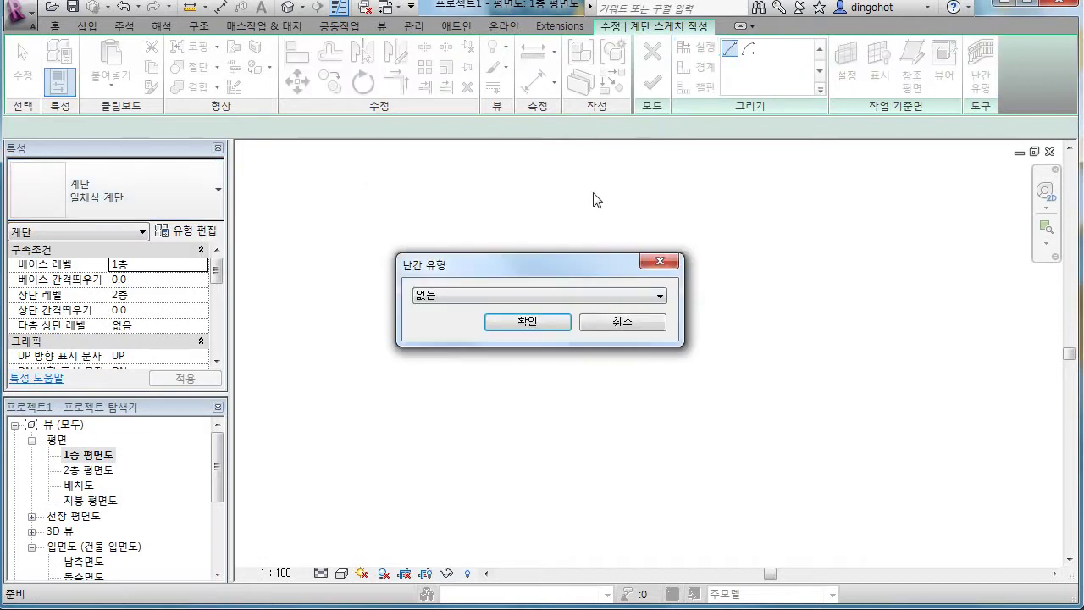
pyautogui.click(512, 322)
# Sketch a 2520.0 straight run of 10 risers, then begin a Center-ends Arc run at its end
pyautogui.click(459, 447)
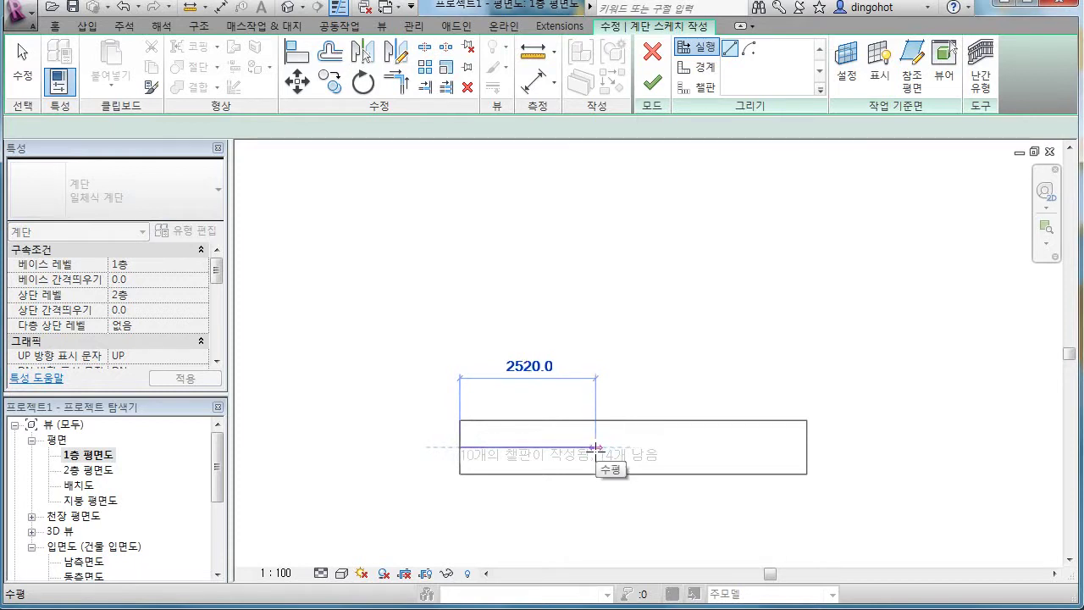
pyautogui.click(595, 447)
pyautogui.click(749, 49)
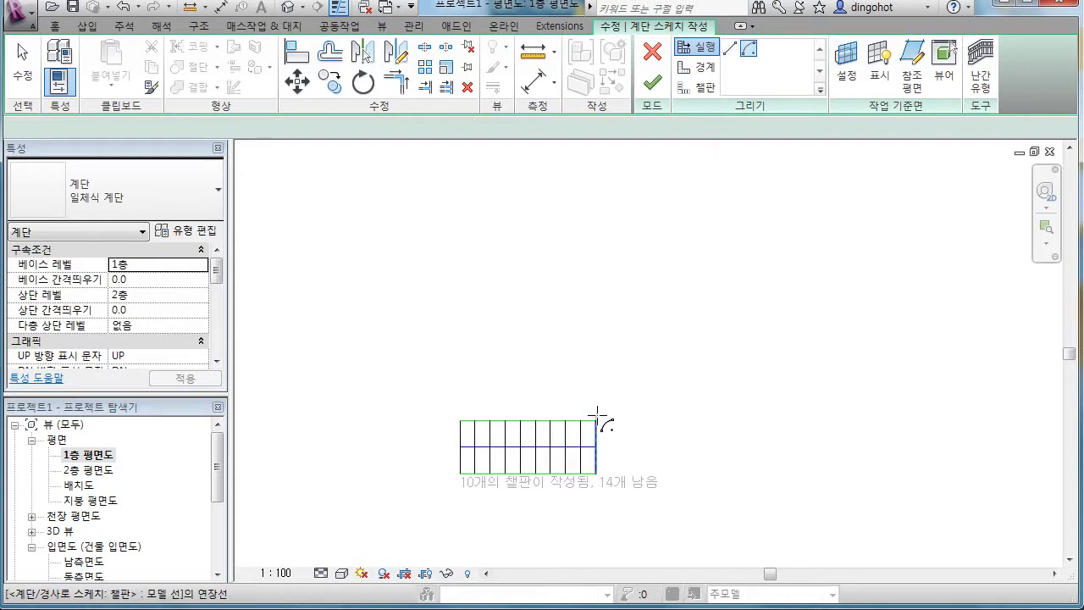
pyautogui.scroll(2, 597, 409)
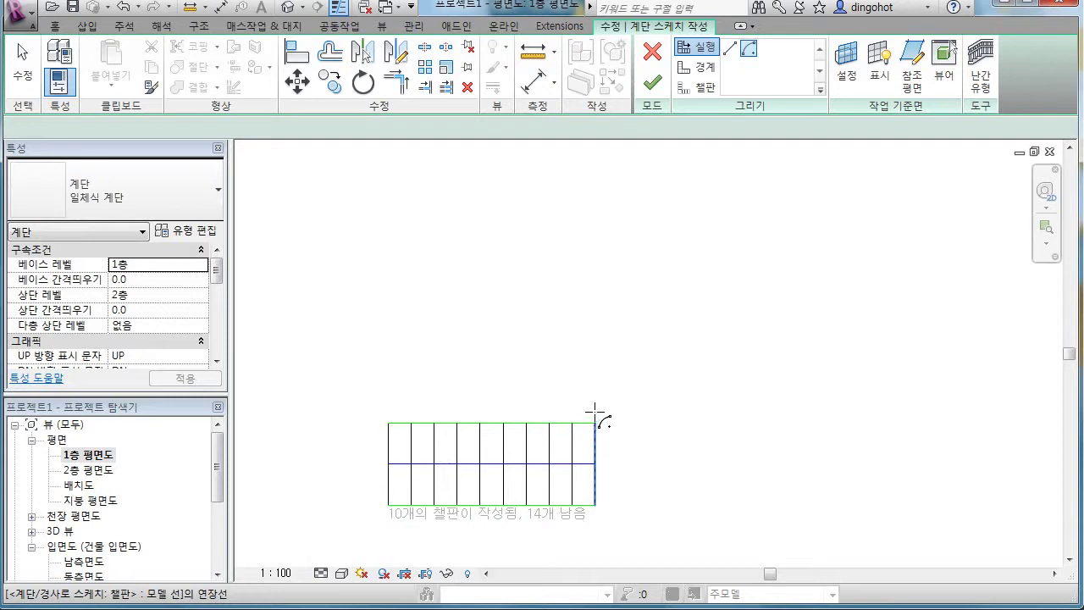
pyautogui.click(595, 411)
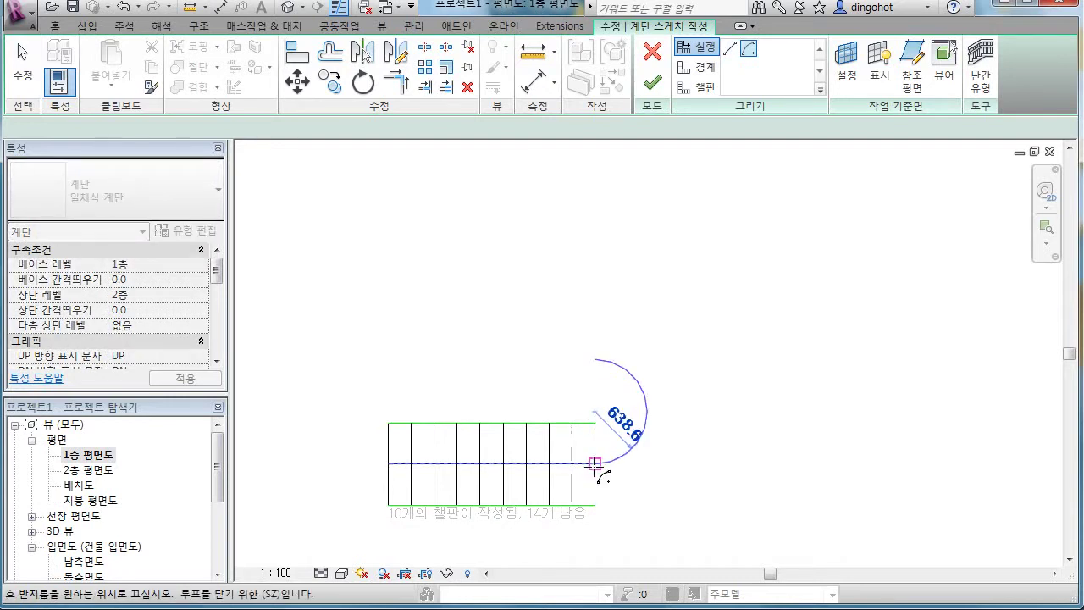
pyautogui.click(597, 465)
# Redraw the semicircular Center-ends Arc turning run and start the straight return run at its end
pyautogui.press('Escape')
pyautogui.press('Escape')
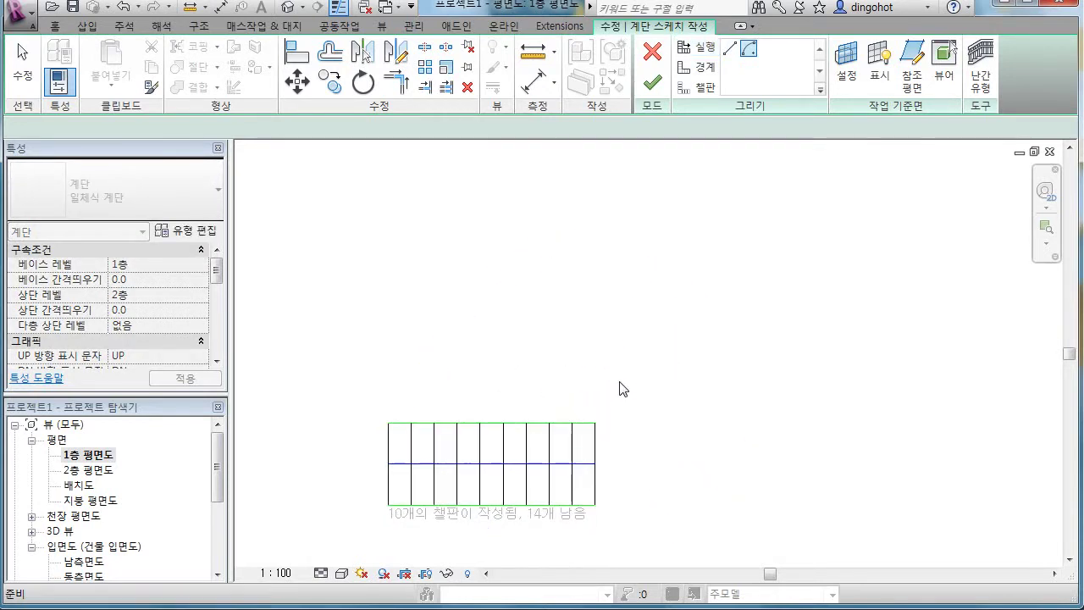
pyautogui.click(696, 46)
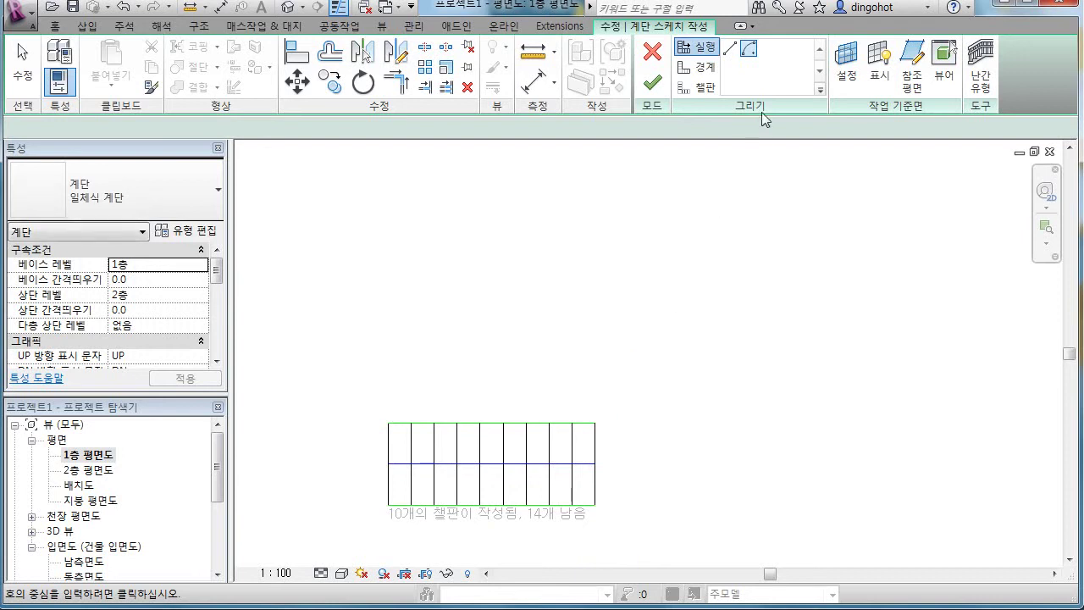
pyautogui.click(594, 412)
pyautogui.click(595, 464)
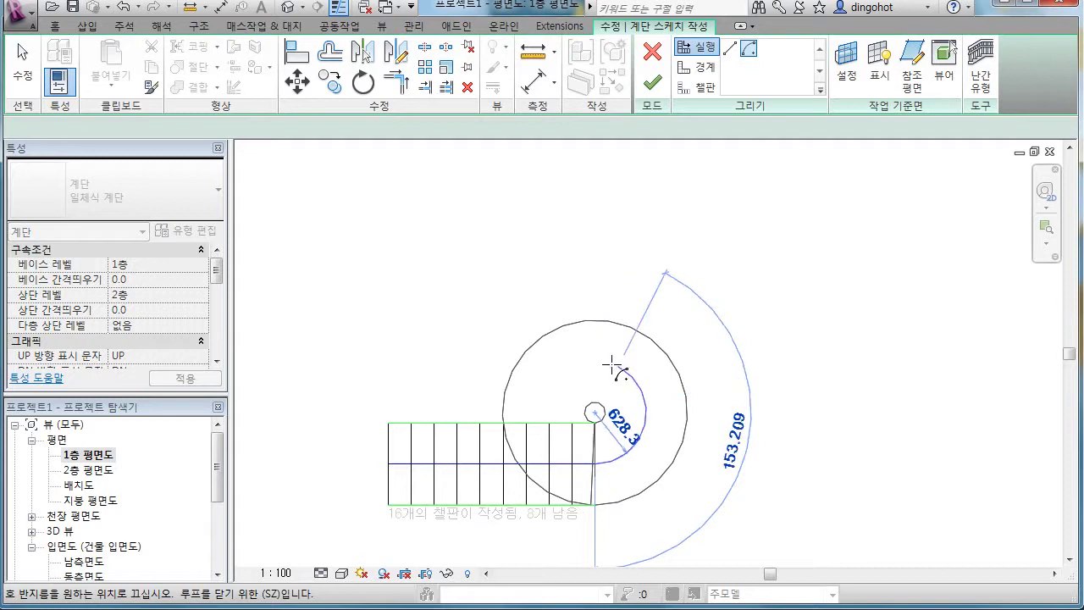
pyautogui.click(602, 362)
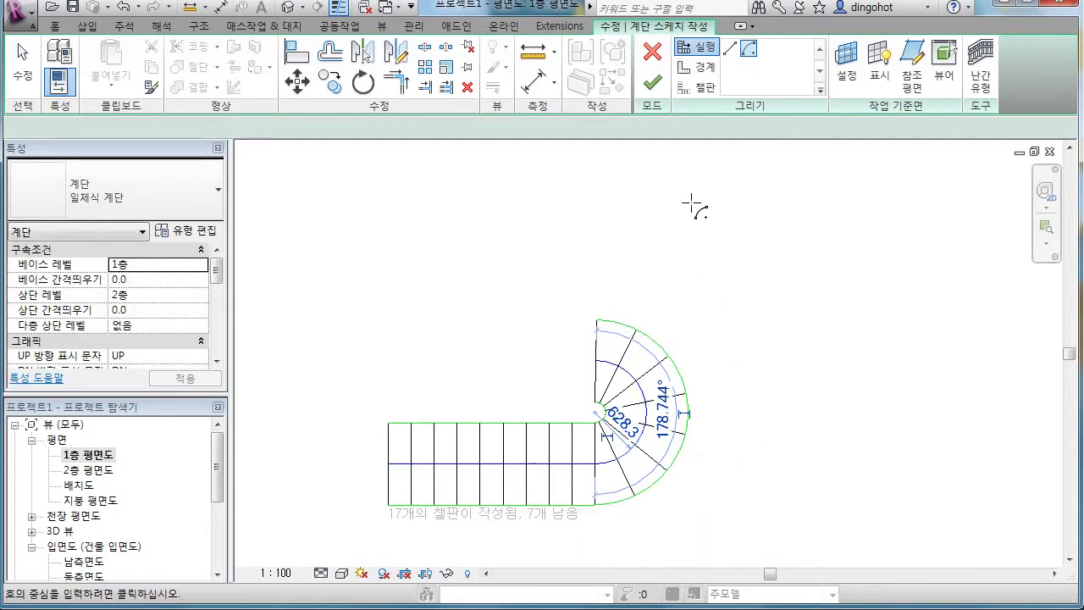
pyautogui.click(728, 49)
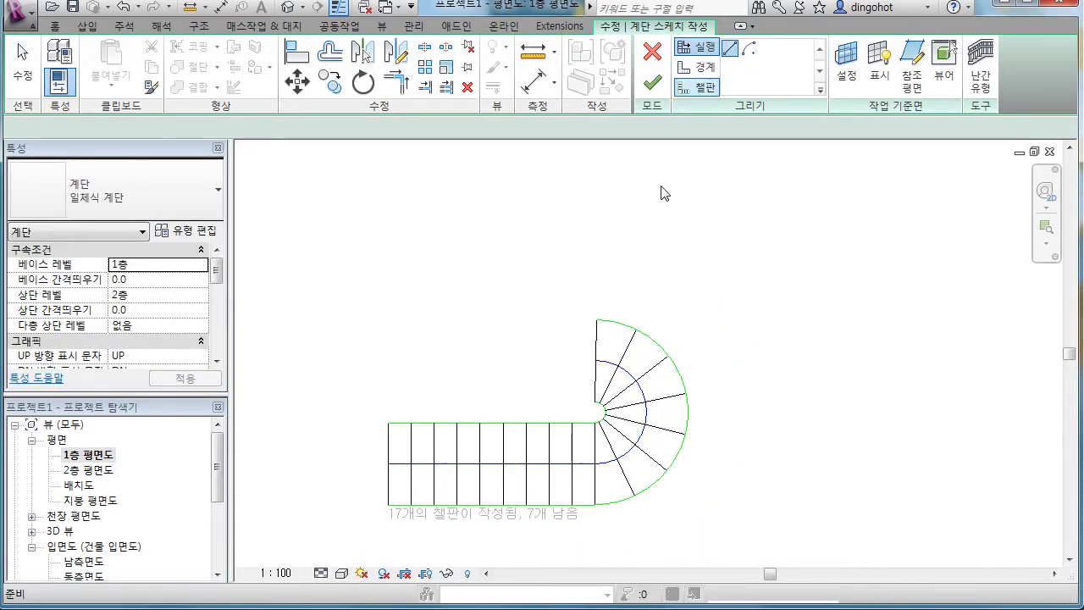
pyautogui.click(596, 359)
# End the return run at 24 risers, adjust the curved and upper run lines, and finish the sketch
pyautogui.click(425, 358)
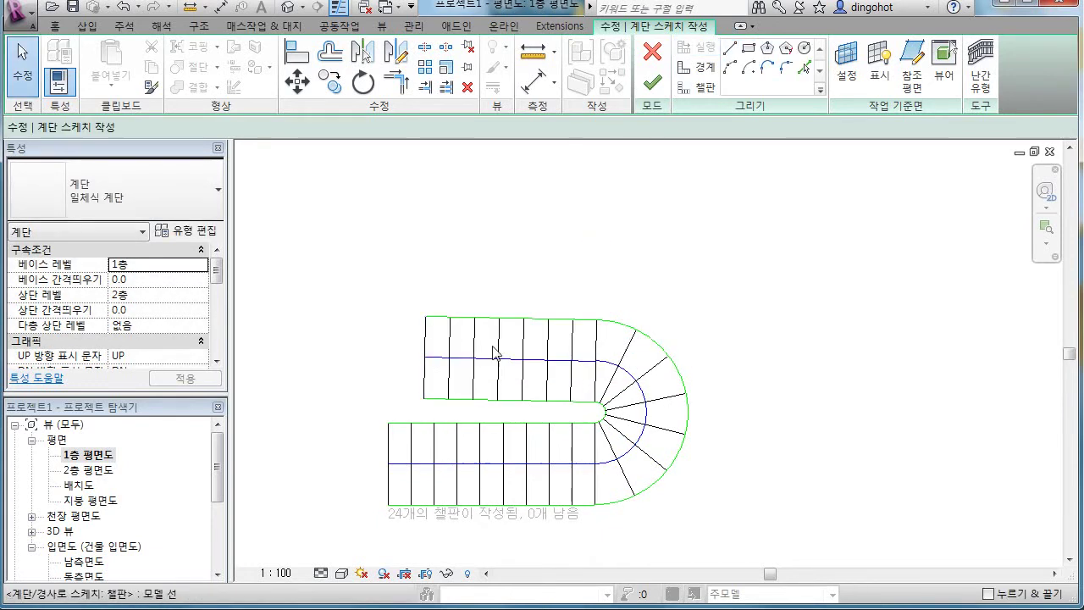
pyautogui.press('Escape')
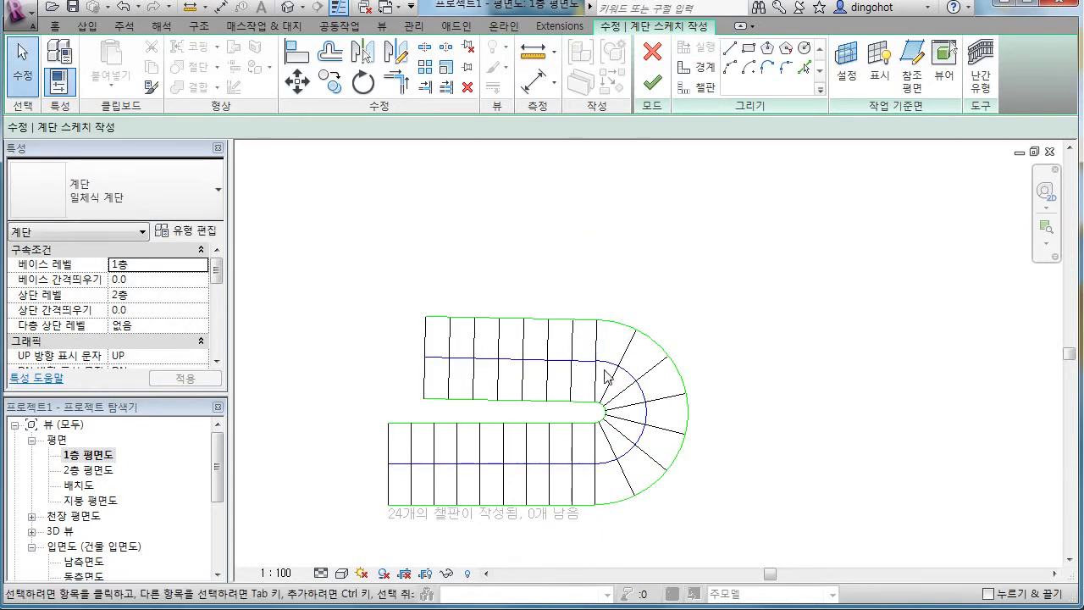
pyautogui.click(600, 366)
pyautogui.moveTo(598, 367); pyautogui.dragTo(595, 360)
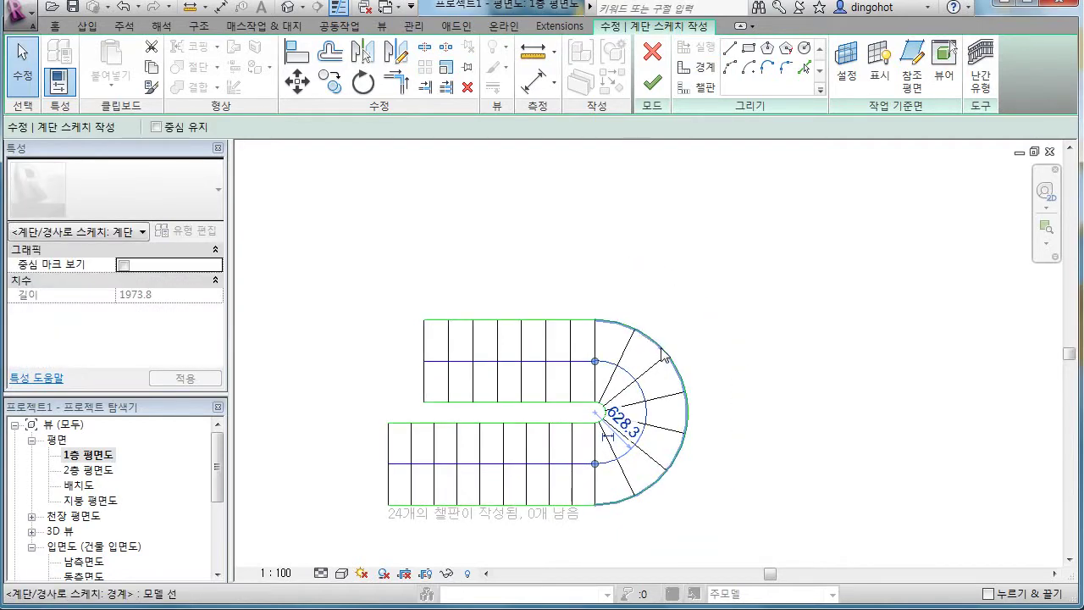
pyautogui.click(429, 364)
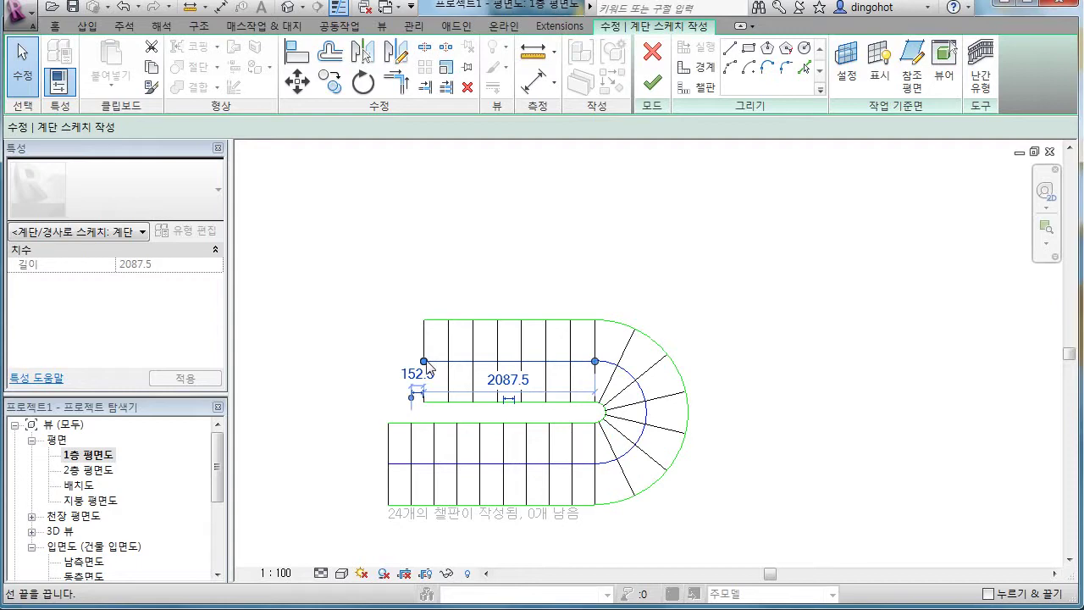
pyautogui.click(654, 85)
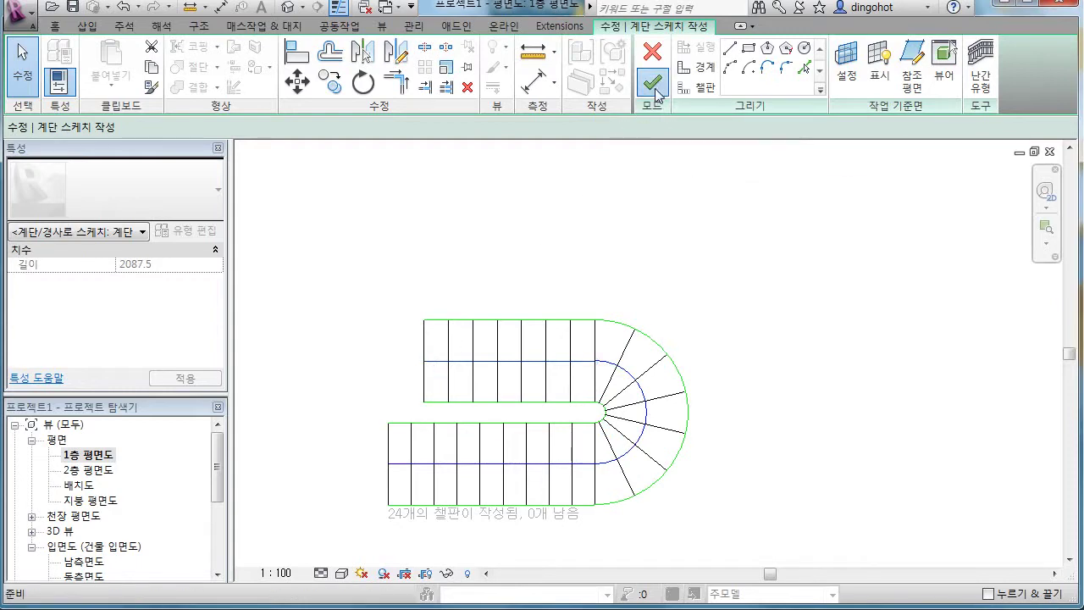
# Orbit the finished U-shaped stair in the 3D view
pyautogui.press('Escape')
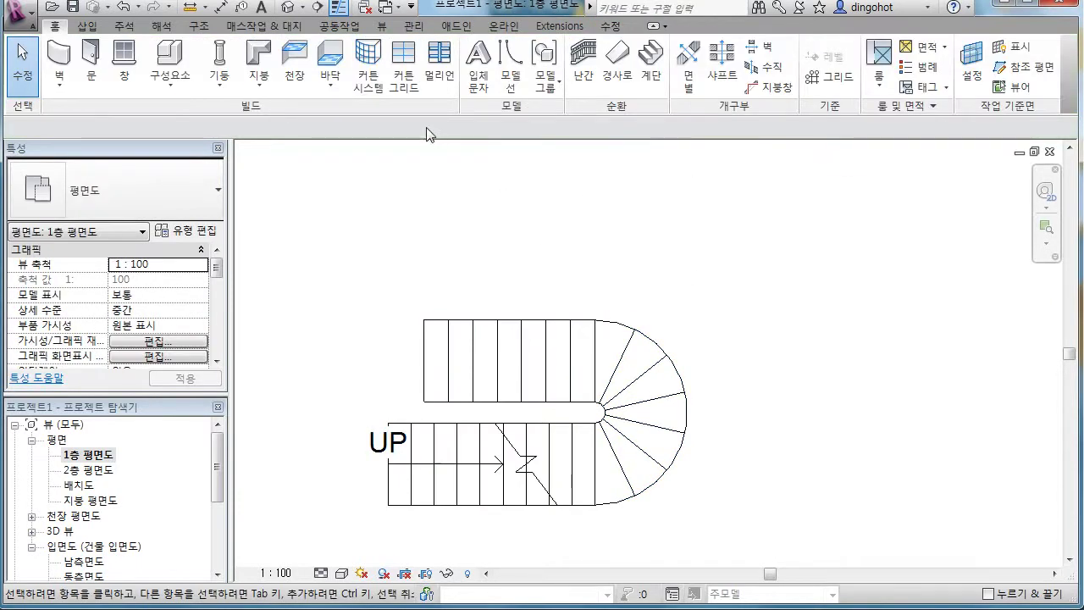
pyautogui.click(290, 11)
pyautogui.scroll(-2, 572, 348)
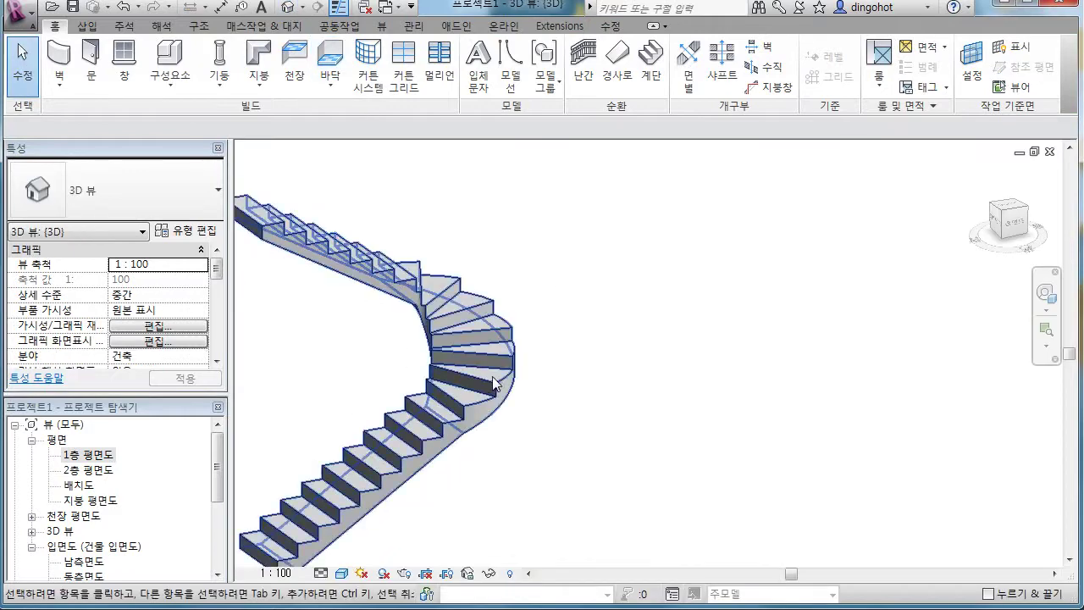
pyautogui.moveTo(492, 375)
pyautogui.keyDown('shift'); pyautogui.mouseDown(button='middle')
pyautogui.moveTo(413, 222)
pyautogui.moveTo(675, 415)
pyautogui.moveTo(634, 368)
pyautogui.mouseUp(button='middle'); pyautogui.keyUp('shift')
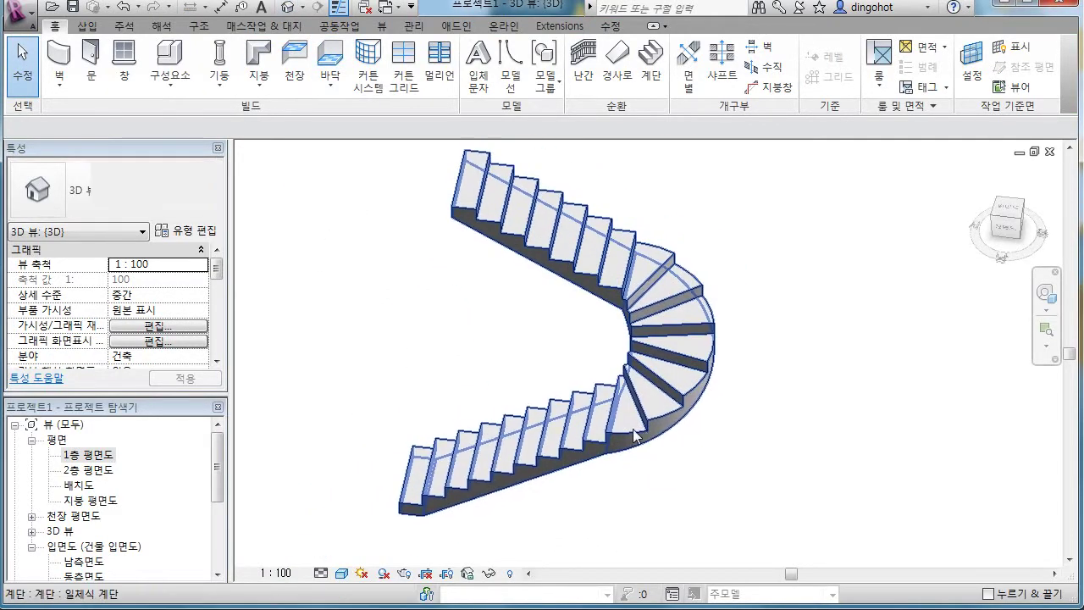
# Reopen the stair sketch in 1층 평면도 and delete the outer curved boundary of the turn
pyautogui.doubleClick(105, 458)
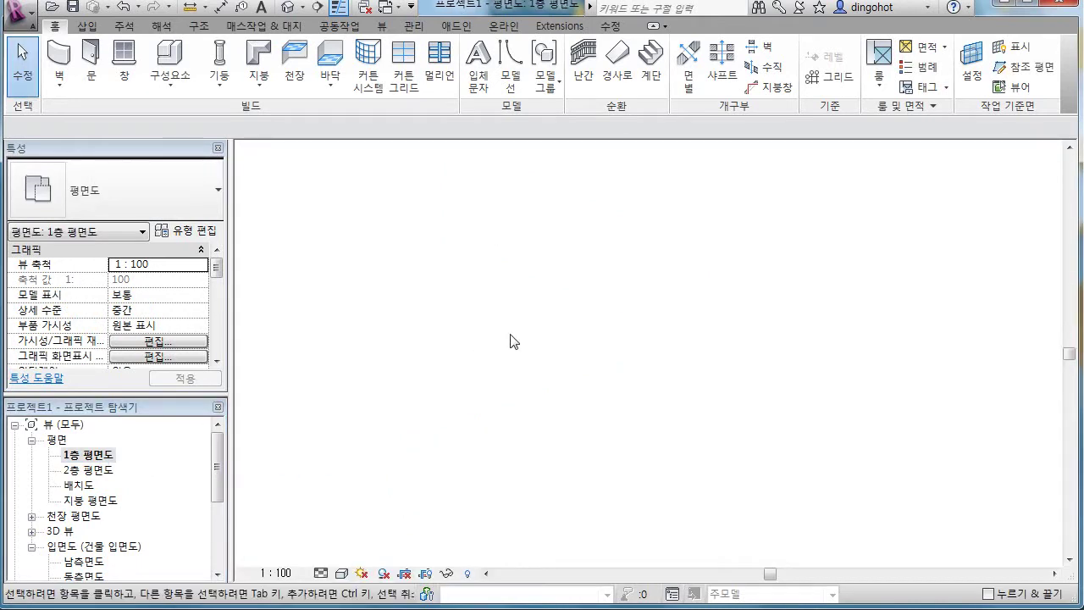
pyautogui.click(585, 306)
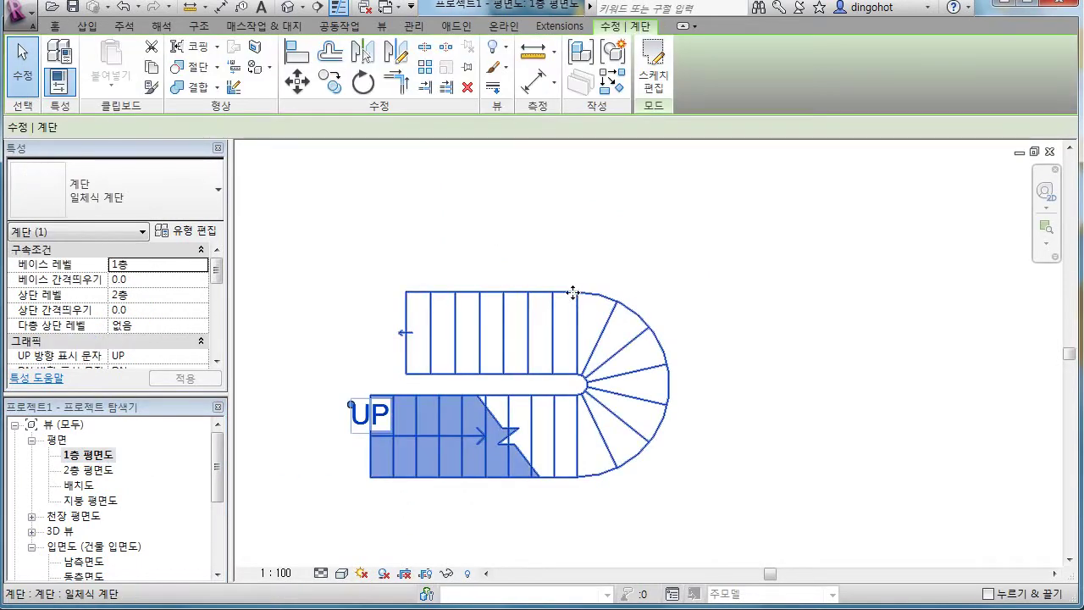
pyautogui.click(638, 320)
pyautogui.moveTo(637, 320); pyautogui.dragTo(591, 254, button='middle')
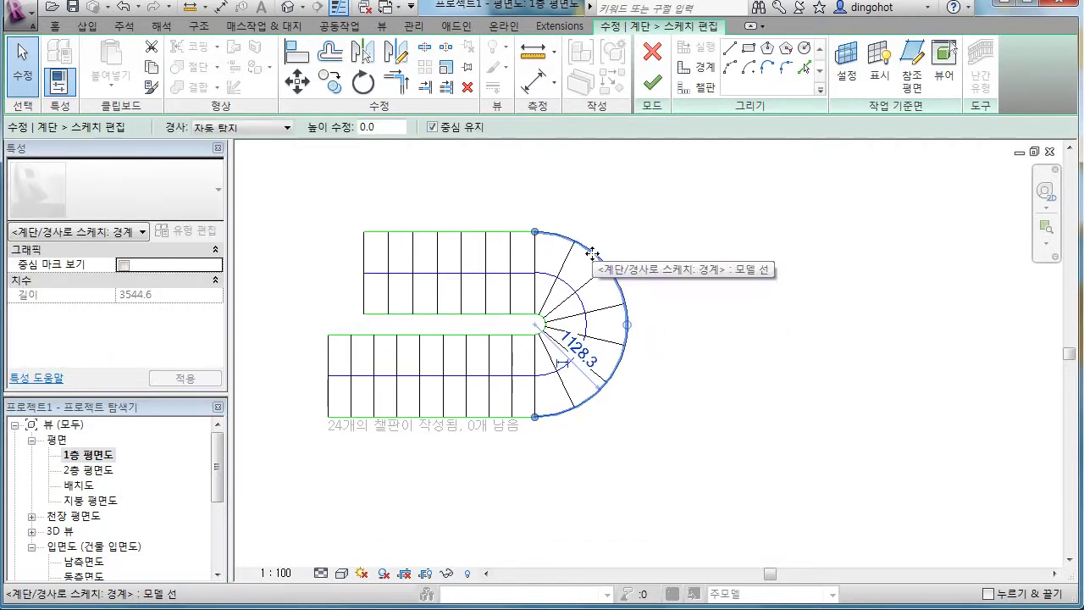
pyautogui.press('Delete')
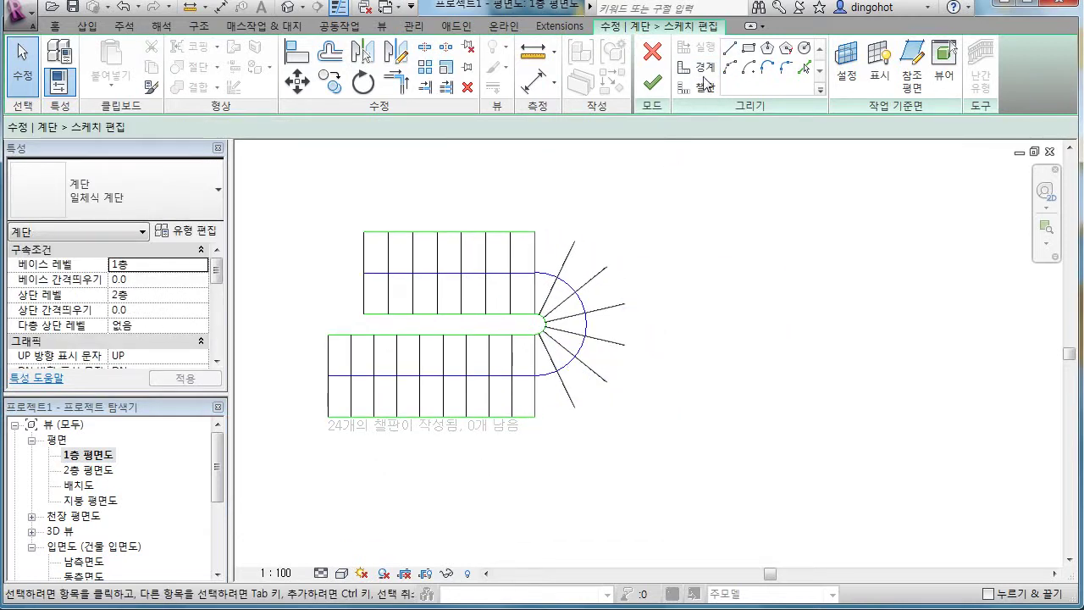
# Draw three boundary lines: 1120.0 right from the top run, down, then 1120.0 back left
pyautogui.click(703, 68)
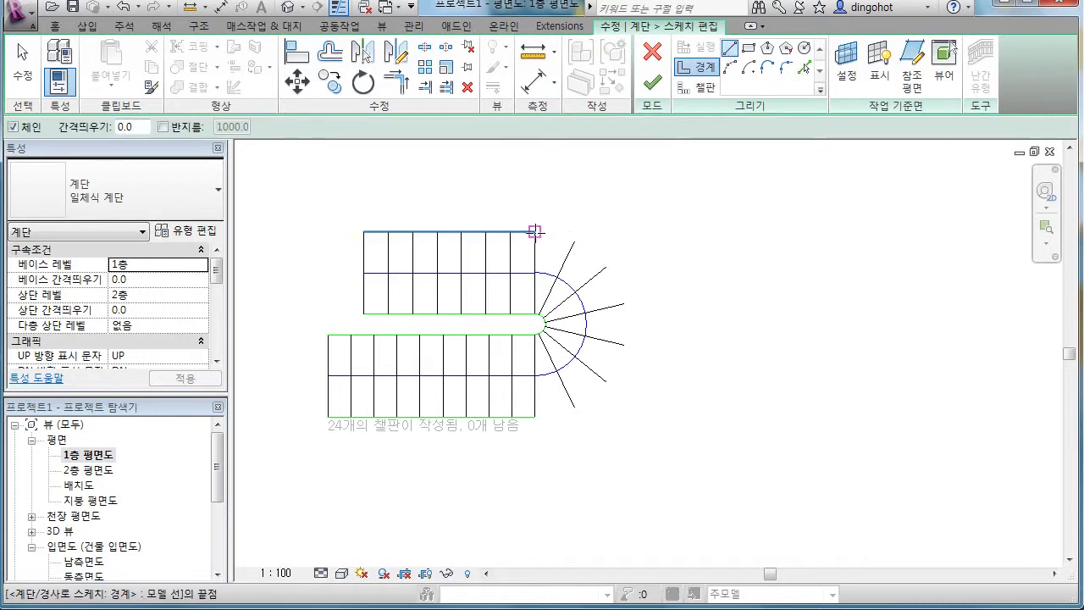
pyautogui.click(534, 231)
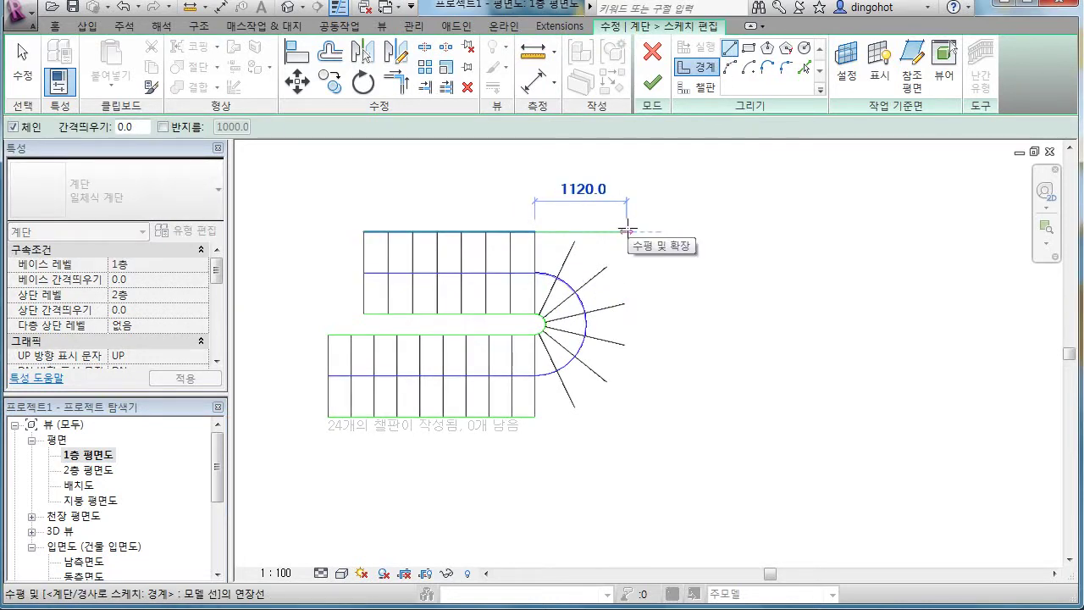
pyautogui.click(627, 231)
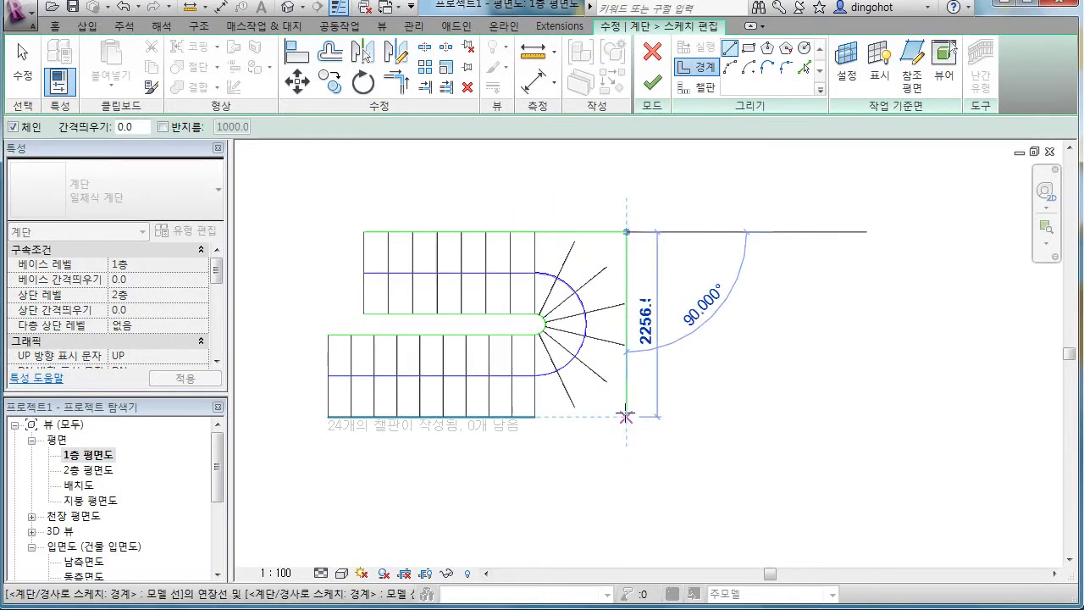
pyautogui.click(625, 416)
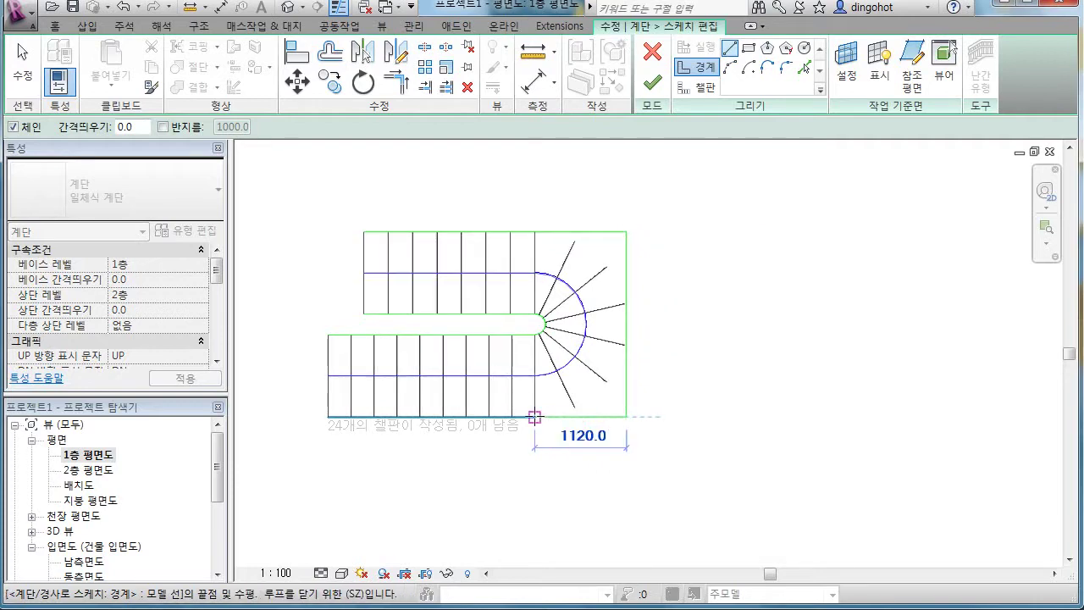
pyautogui.click(534, 417)
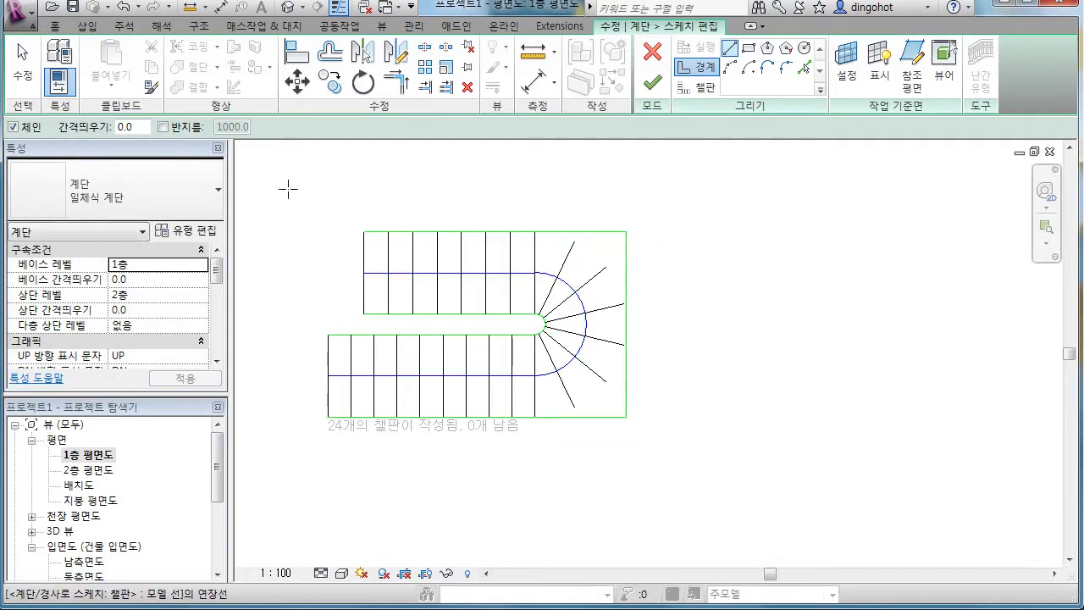
# Draw a shallow boundary arc joining the top and bottom inner boundary ends
pyautogui.click(729, 67)
pyautogui.scroll(3, 568, 306)
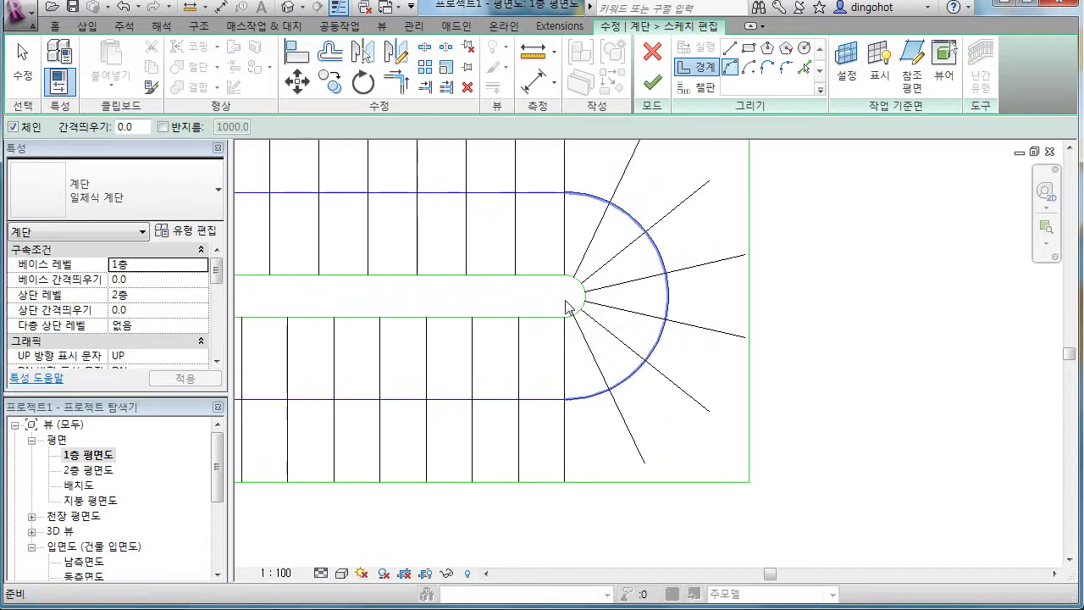
pyautogui.scroll(4, 568, 306)
pyautogui.click(561, 226)
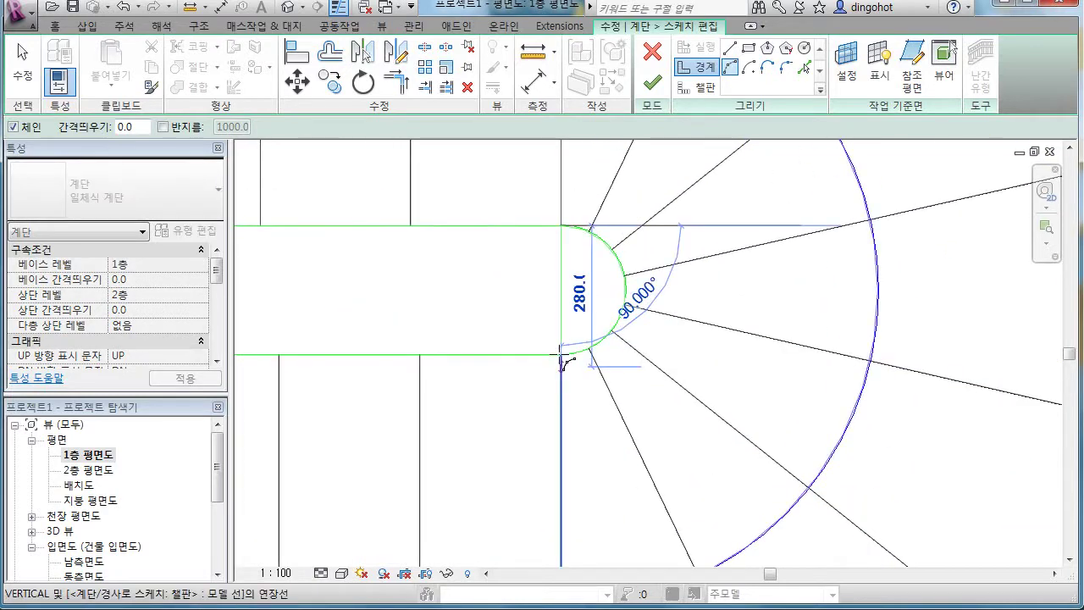
pyautogui.click(560, 354)
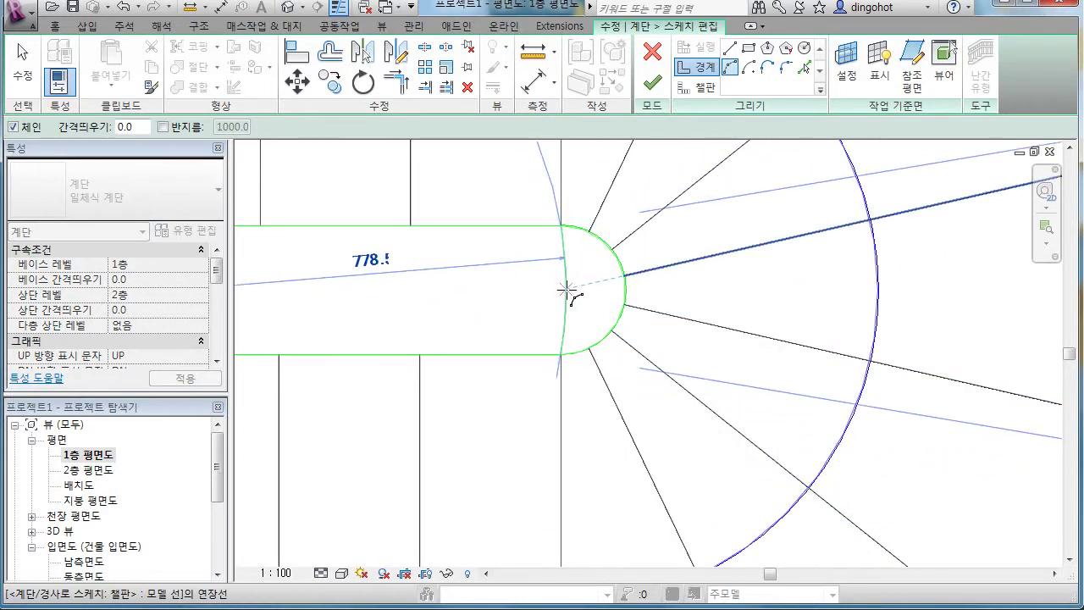
pyautogui.scroll(3, 568, 290)
pyautogui.scroll(1, 564, 290)
pyautogui.click(563, 290)
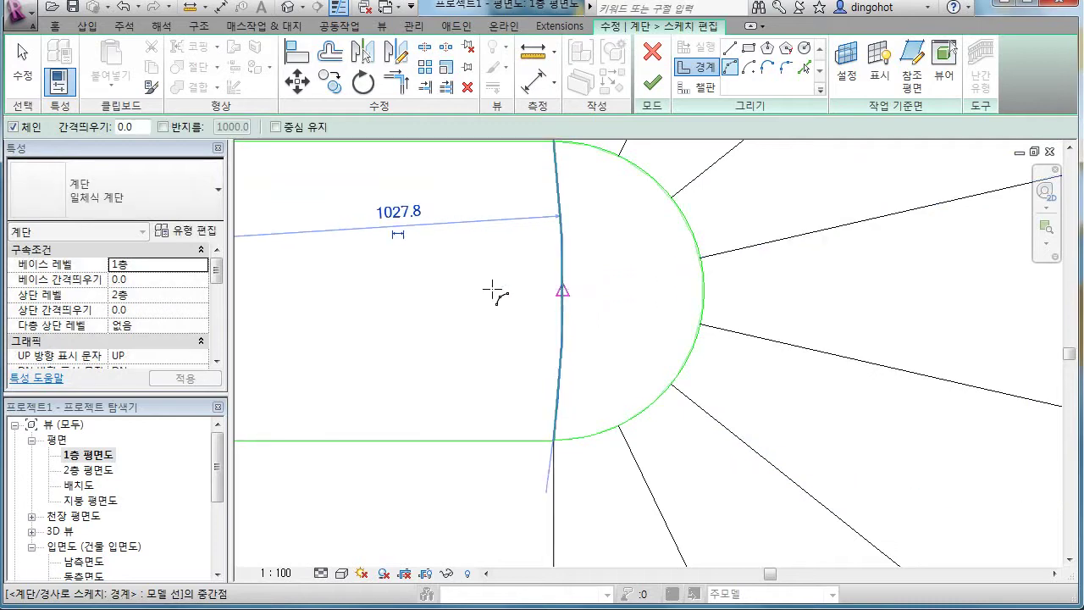
# Delete the curved boundary arc at the winder end and zoom out to the whole sketch
pyautogui.click(22, 63)
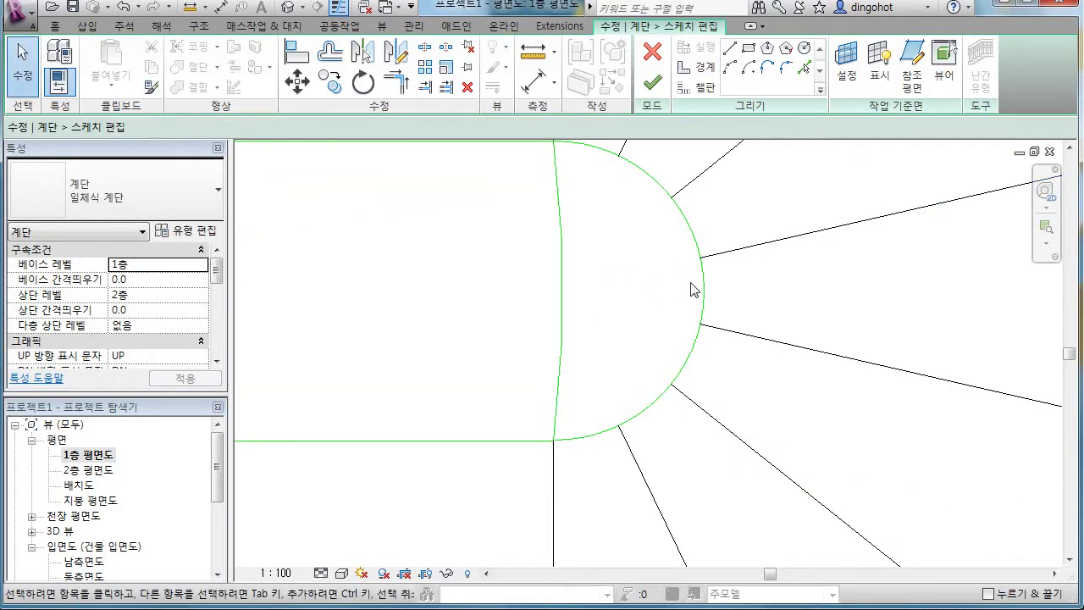
pyautogui.click(701, 290)
pyautogui.press('Delete')
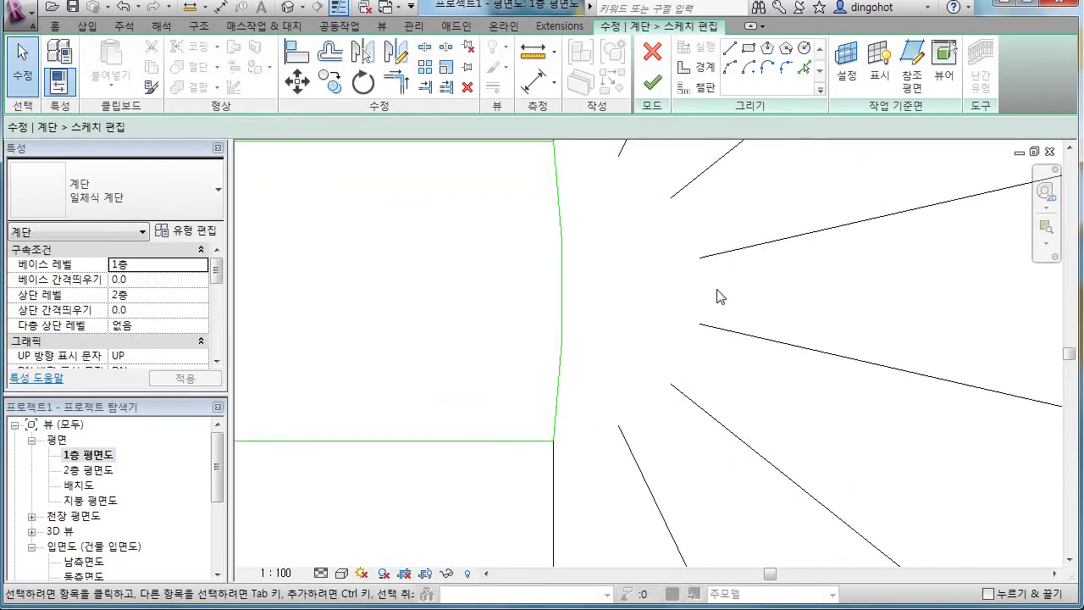
pyautogui.scroll(-1, 717, 296)
pyautogui.scroll(-1, 709, 313)
pyautogui.scroll(-1, 708, 314)
pyautogui.scroll(-1, 708, 314)
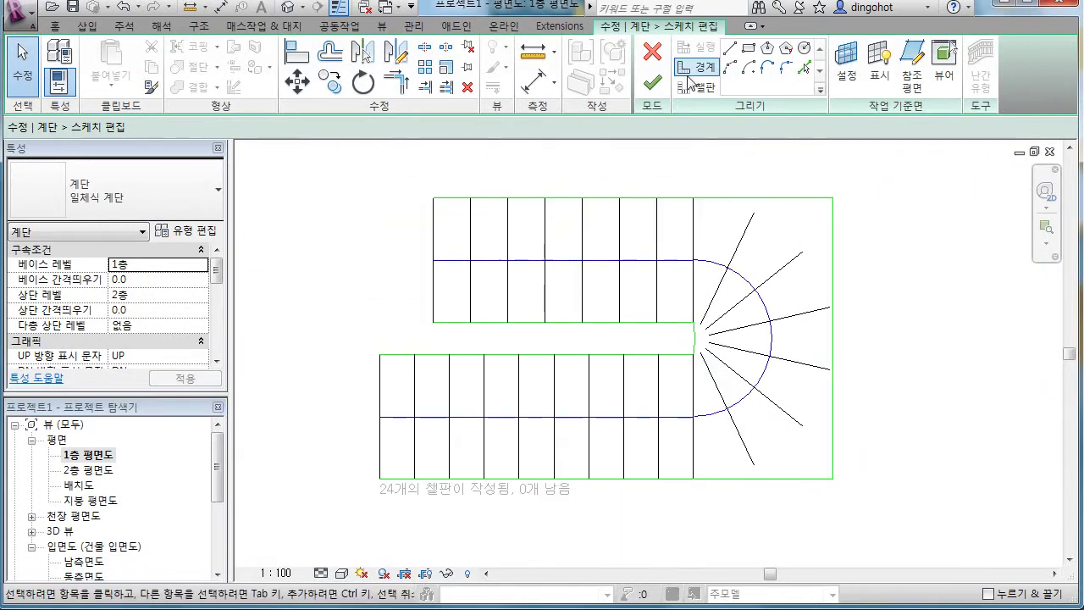
# Finish the stair sketch and view the square-cornered winder treads from above in 3D
pyautogui.click(657, 90)
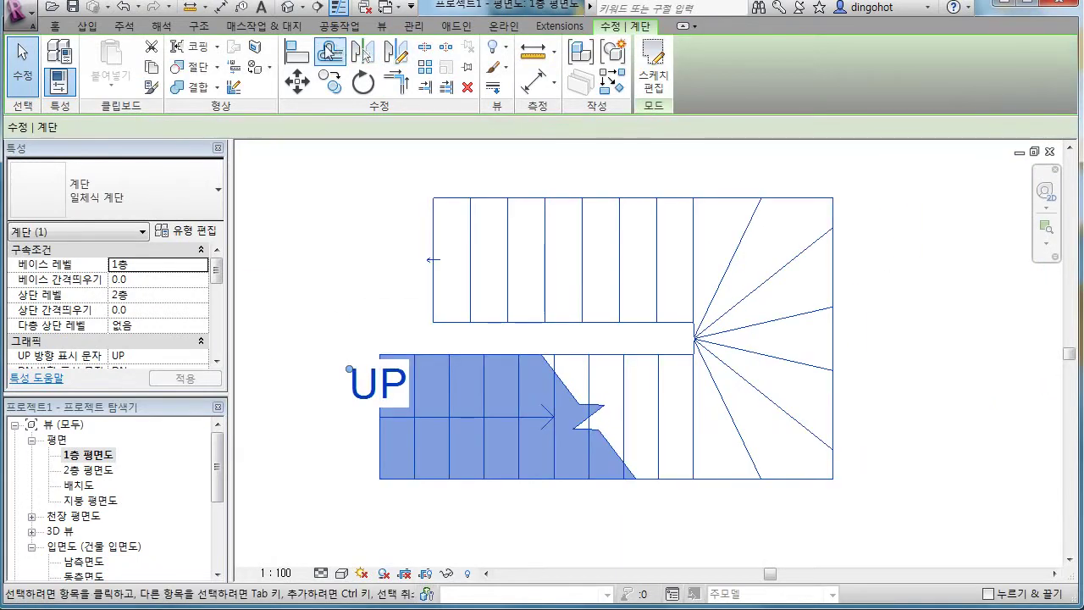
pyautogui.click(288, 10)
pyautogui.click(786, 477)
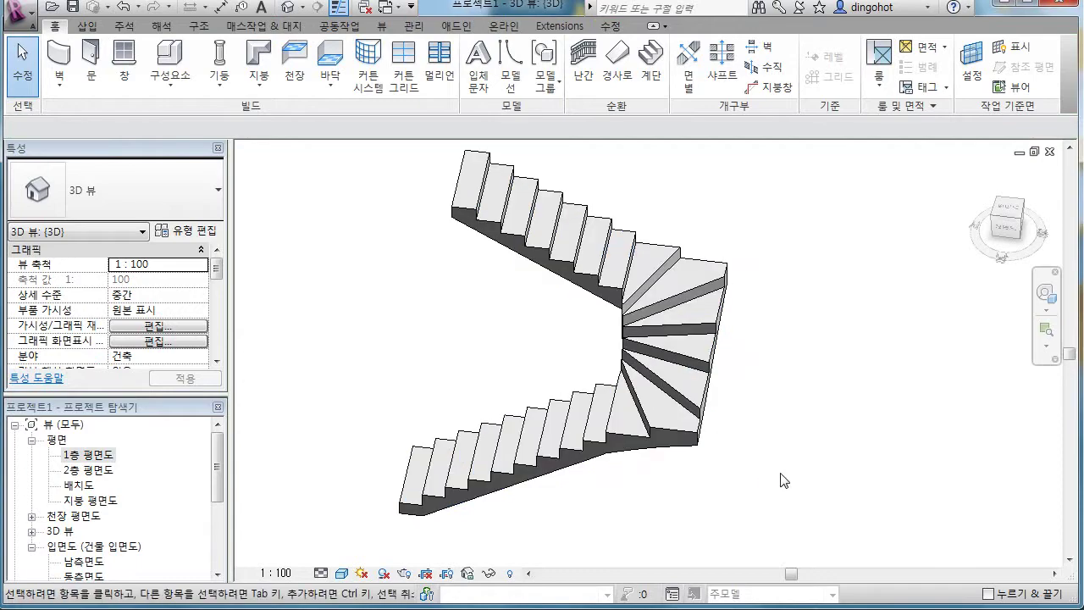
pyautogui.moveTo(762, 477)
pyautogui.keyDown('shift'); pyautogui.mouseDown(button='middle')
pyautogui.moveTo(695, 468)
pyautogui.moveTo(515, 232)
pyautogui.moveTo(835, 273)
pyautogui.moveTo(969, 419)
pyautogui.moveTo(757, 510)
pyautogui.moveTo(641, 508)
pyautogui.moveTo(764, 474)
pyautogui.mouseUp(button='middle'); pyautogui.keyUp('shift')
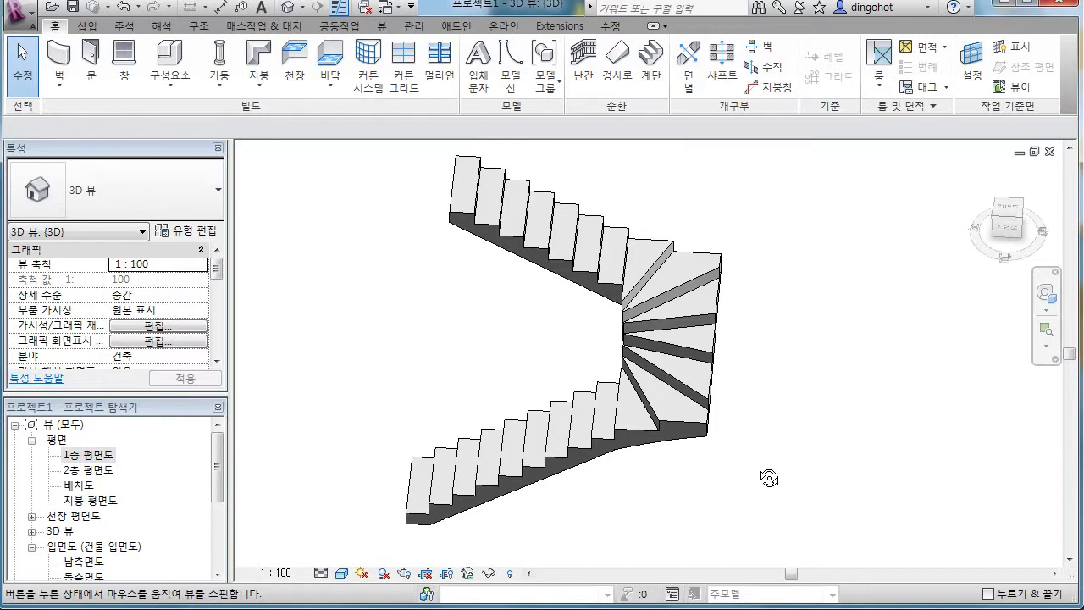
# Reopen the stair's sketch from 1층 평면도, framing the winder risers
pyautogui.click(668, 446)
pyautogui.doubleClick(87, 455)
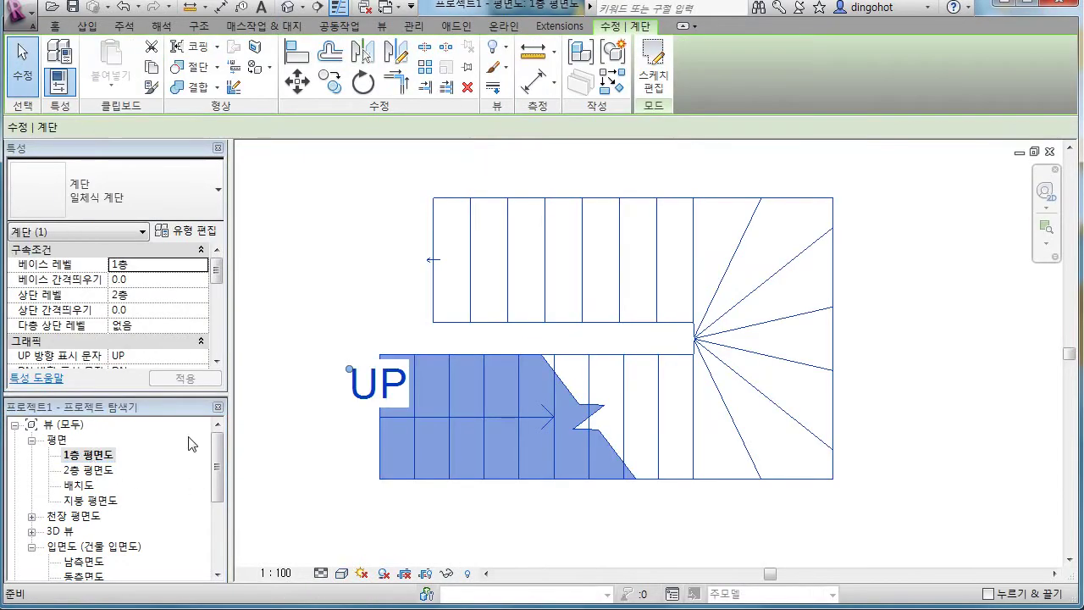
pyautogui.moveTo(711, 439); pyautogui.dragTo(554, 428, button='middle')
pyautogui.scroll(2, 555, 428)
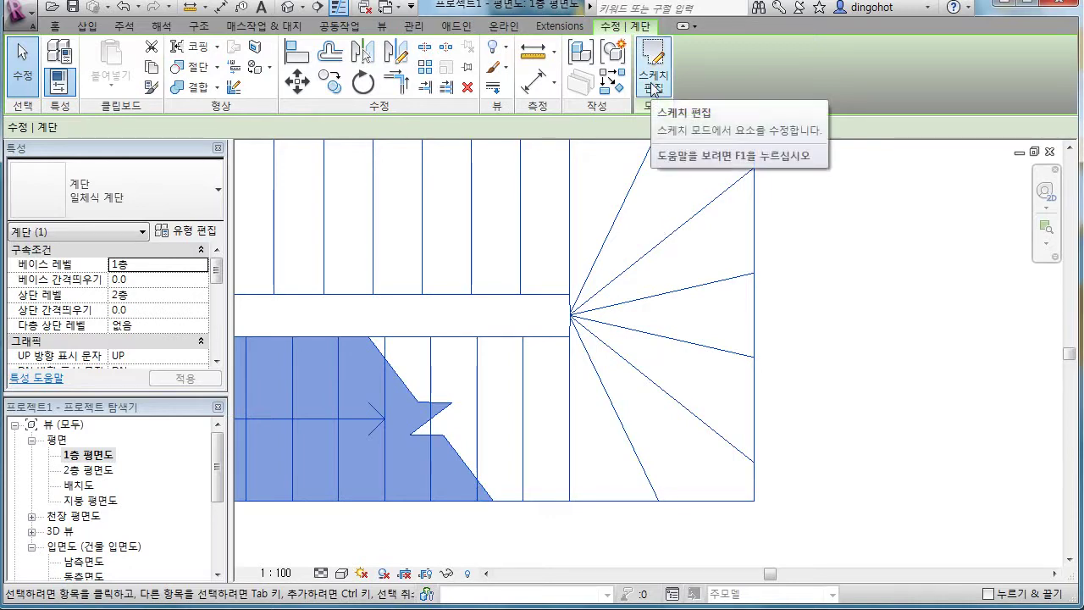
pyautogui.click(653, 85)
pyautogui.moveTo(723, 313); pyautogui.dragTo(684, 269, button='middle')
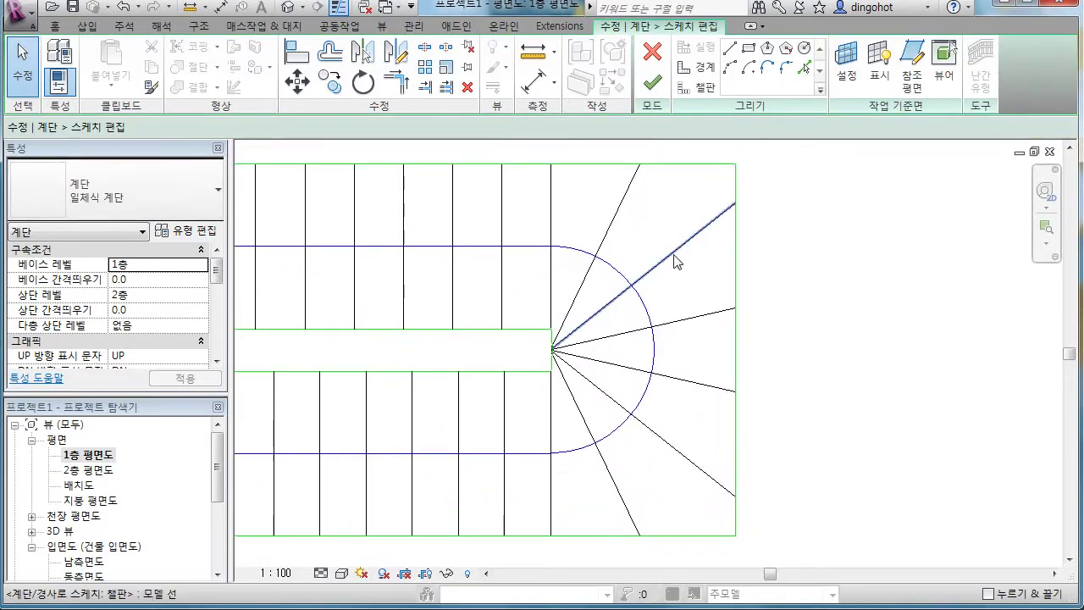
# Delete the six radial riser lines at the turn, leaving 18 risers created
pyautogui.click(672, 225)
pyautogui.scroll(-1, 662, 243)
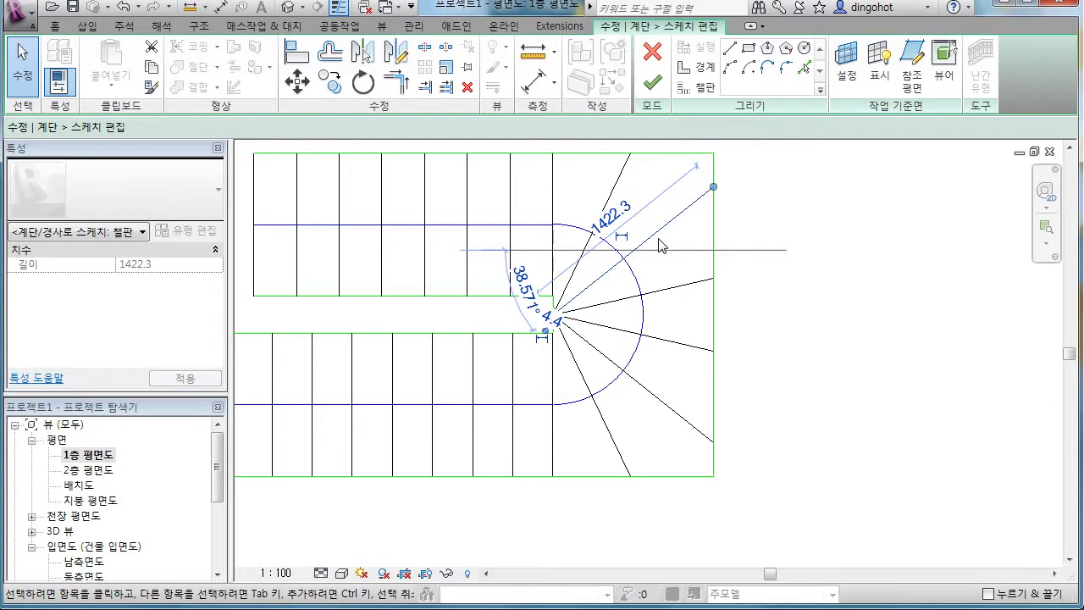
pyautogui.press('Delete')
pyautogui.click(624, 154)
pyautogui.press('Delete')
pyautogui.click(666, 290)
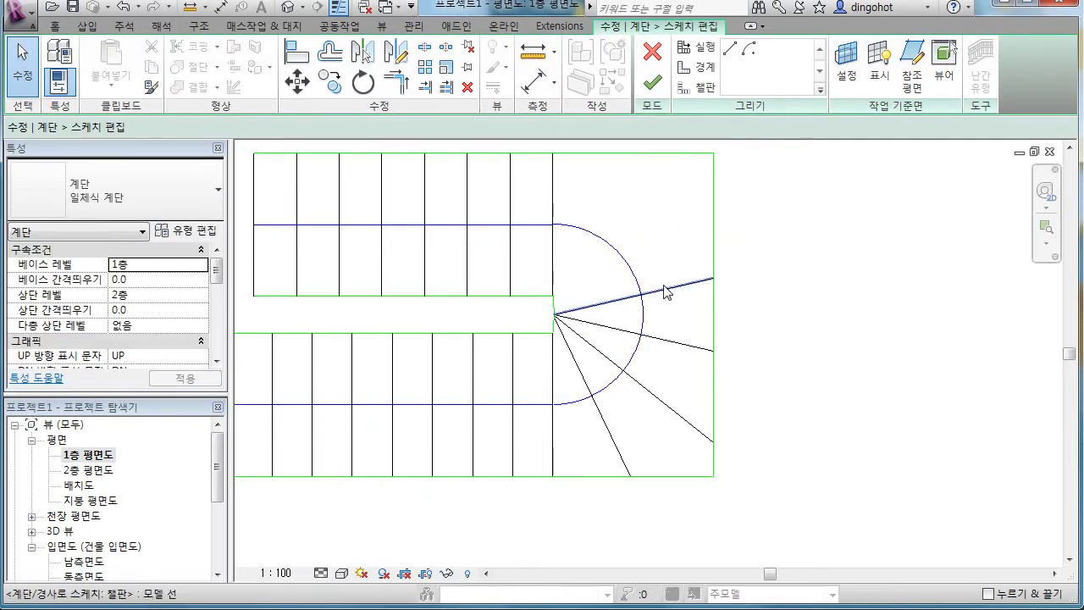
pyautogui.press('Delete')
pyautogui.click(668, 343)
pyautogui.press('Delete')
pyautogui.click(653, 391)
pyautogui.press('Delete')
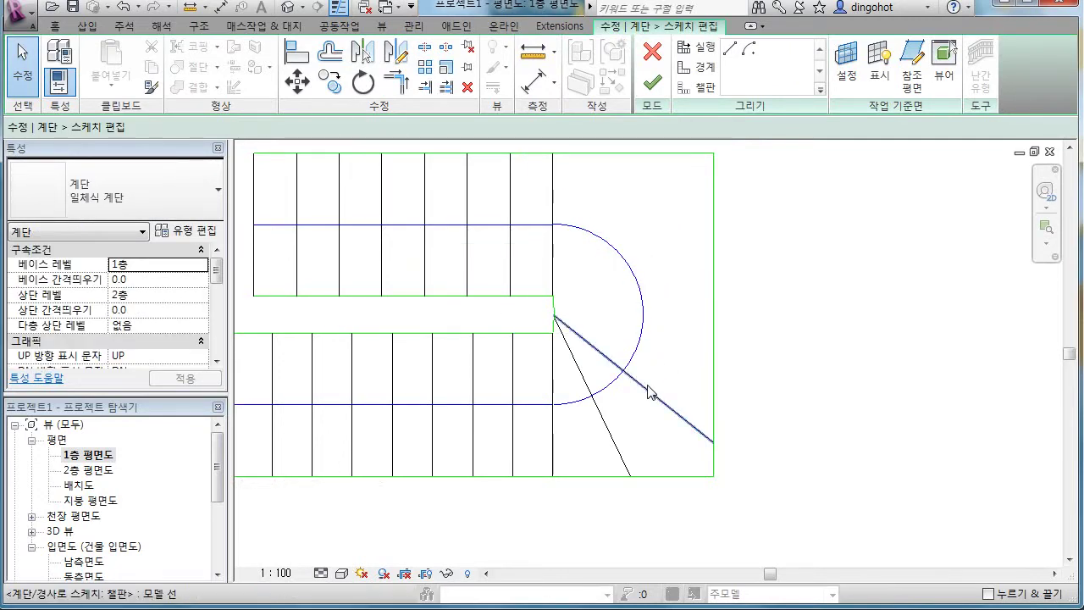
pyautogui.click(604, 429)
pyautogui.press('Delete')
pyautogui.moveTo(649, 171); pyautogui.dragTo(711, 199, button='middle')
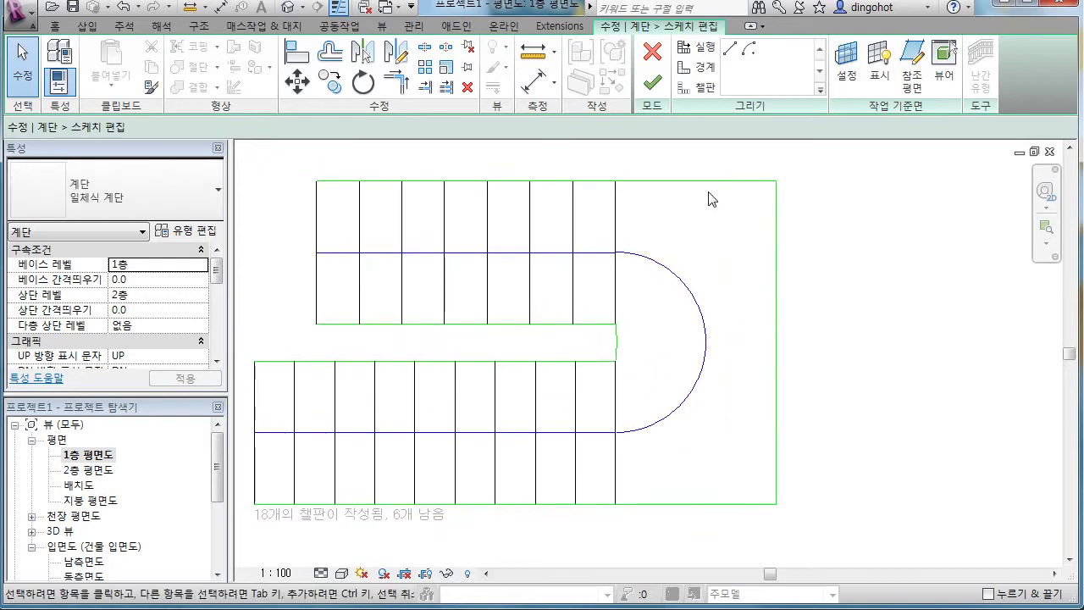
# Draw a horizontal riser from the winder's centre to the right boundary
pyautogui.click(701, 85)
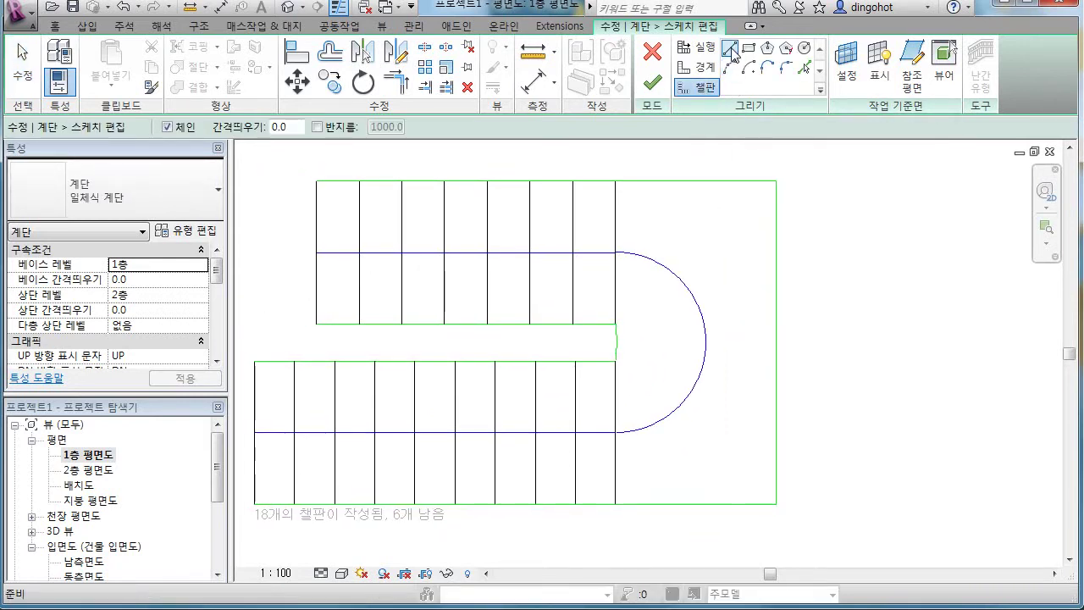
pyautogui.scroll(2, 616, 342)
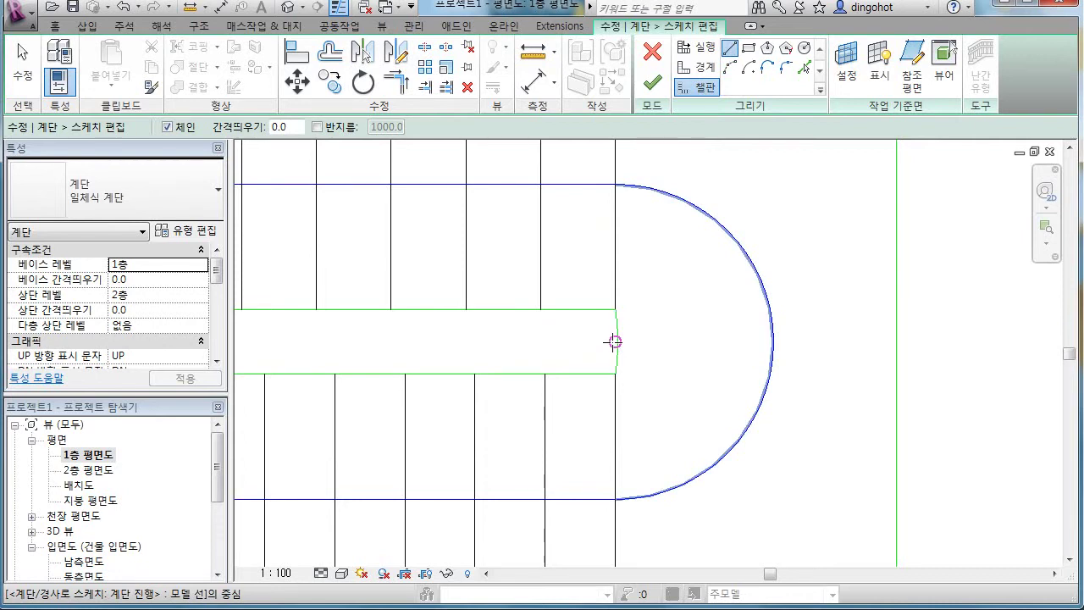
pyautogui.click(615, 343)
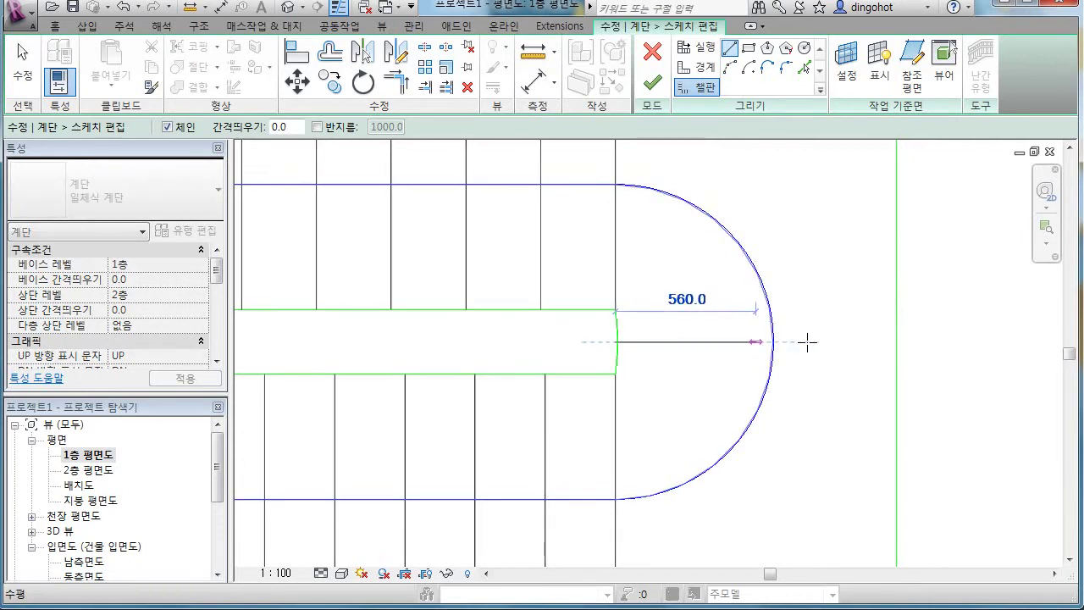
pyautogui.click(896, 342)
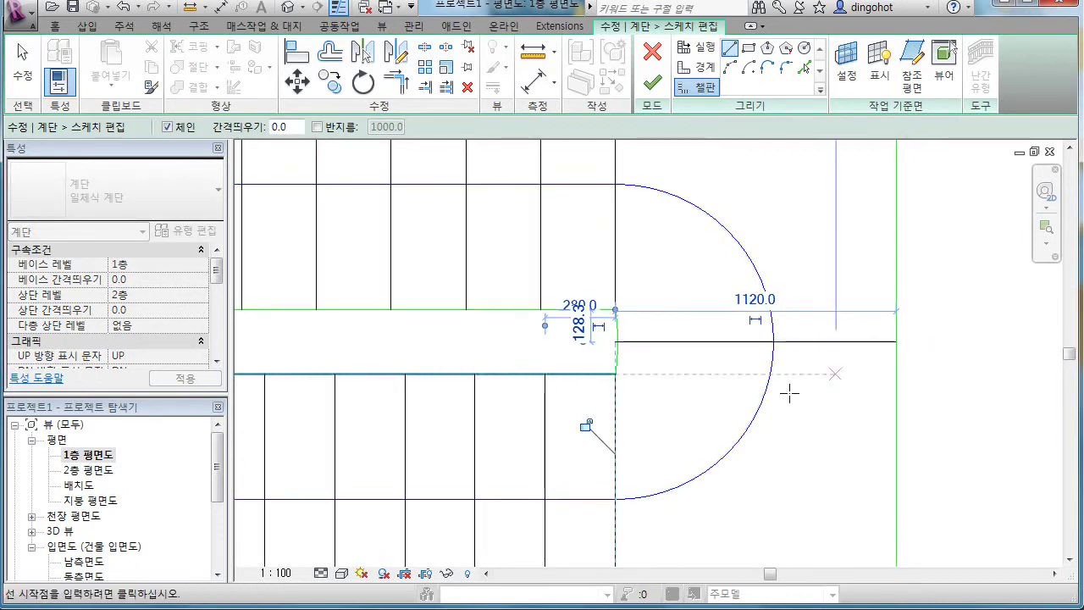
# Draw two 45° diagonal risers from the arc centre to the landing's top-right and bottom-right corners
pyautogui.click(615, 359)
pyautogui.moveTo(733, 283); pyautogui.dragTo(690, 387, button='middle')
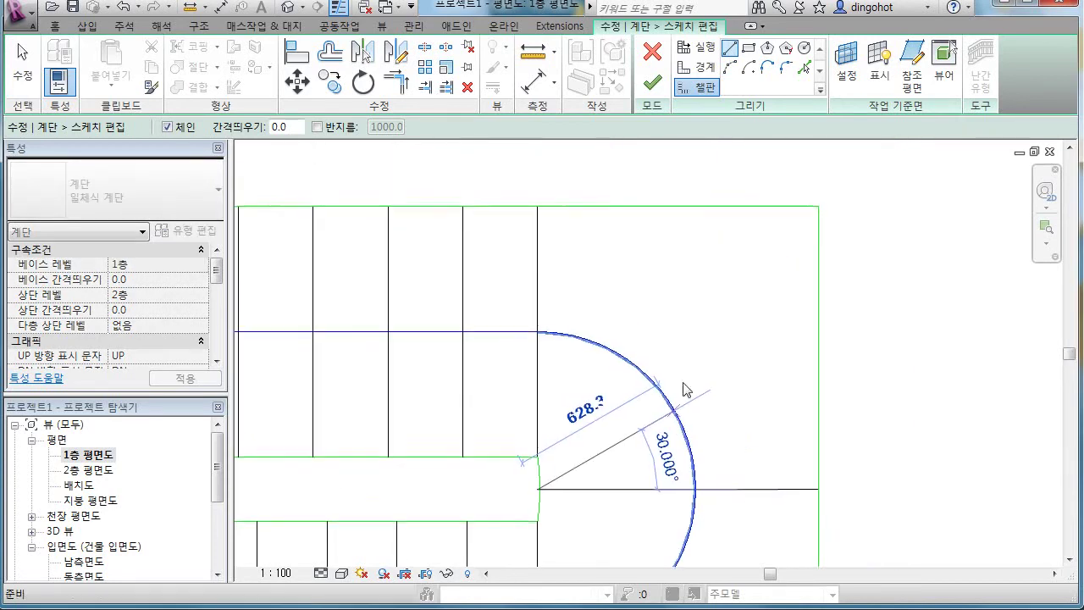
pyautogui.click(742, 289)
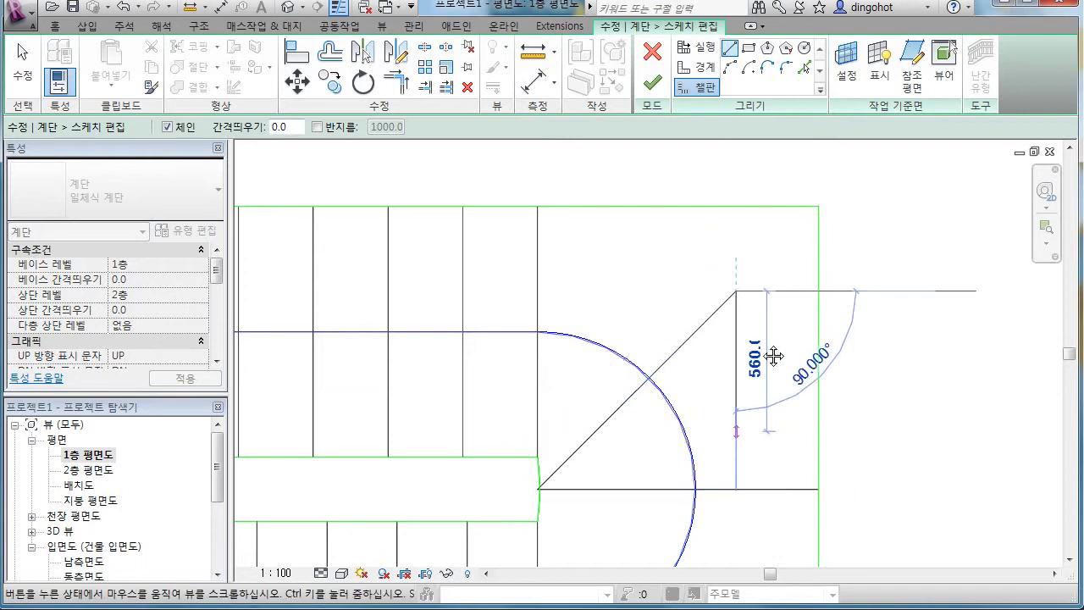
pyautogui.moveTo(736, 521); pyautogui.dragTo(736, 314, button='middle')
pyautogui.press('Escape')
pyautogui.click(535, 281)
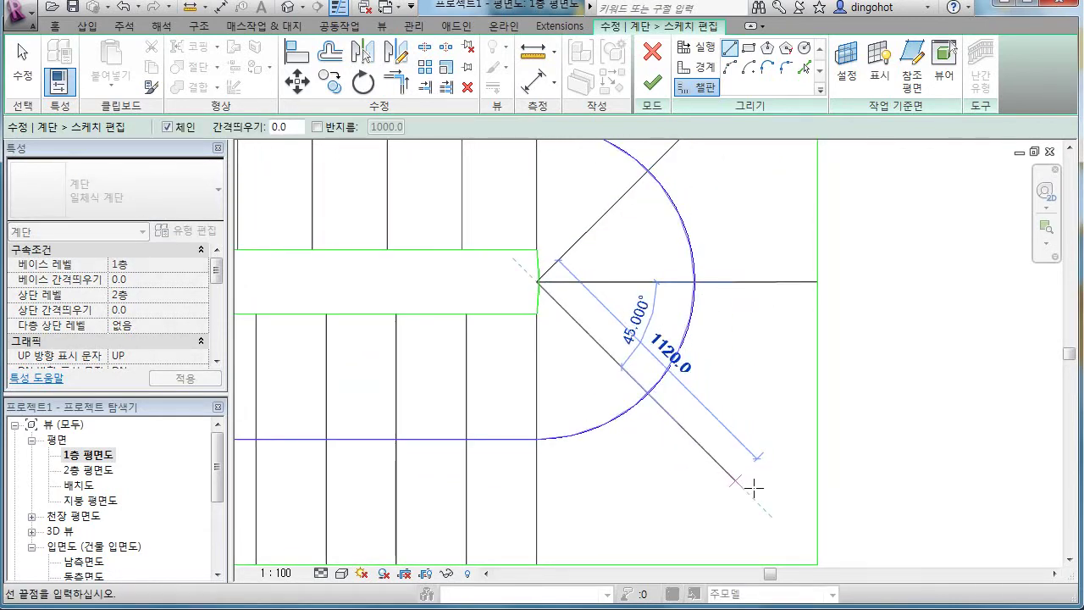
pyautogui.click(754, 488)
pyautogui.scroll(4, 566, 326)
pyautogui.press('Escape')
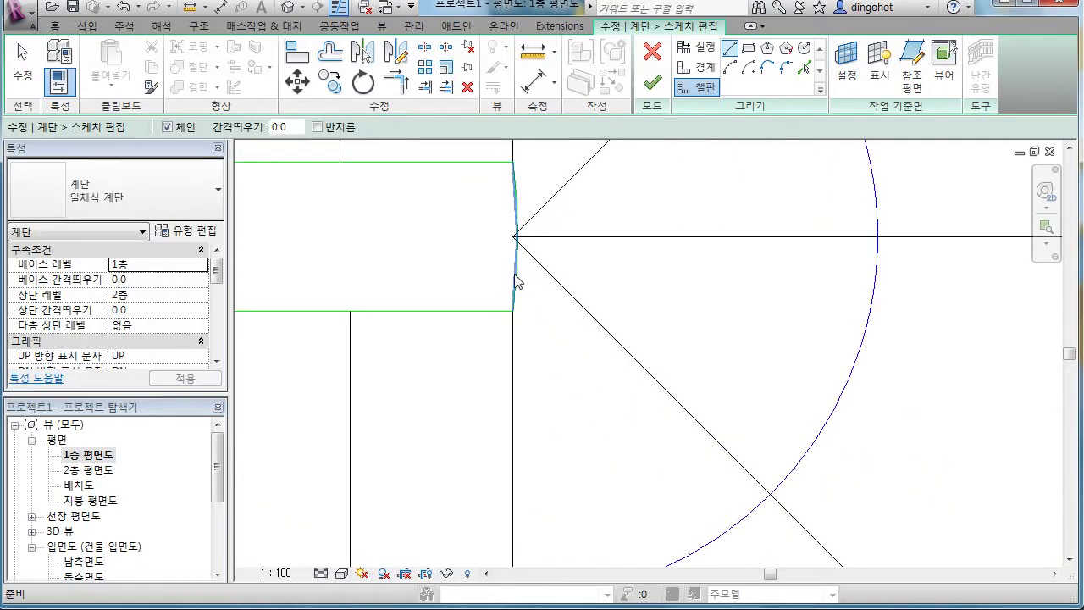
# Check the two new diagonal winder risers, then finish the stair sketch
pyautogui.press('Escape')
pyautogui.click(531, 254)
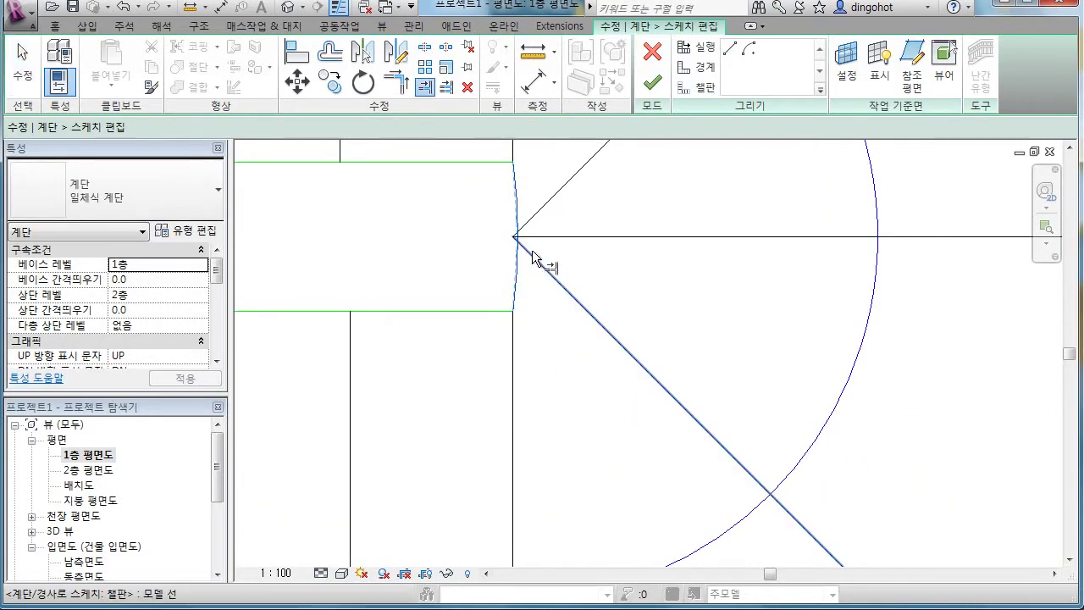
pyautogui.click(534, 223)
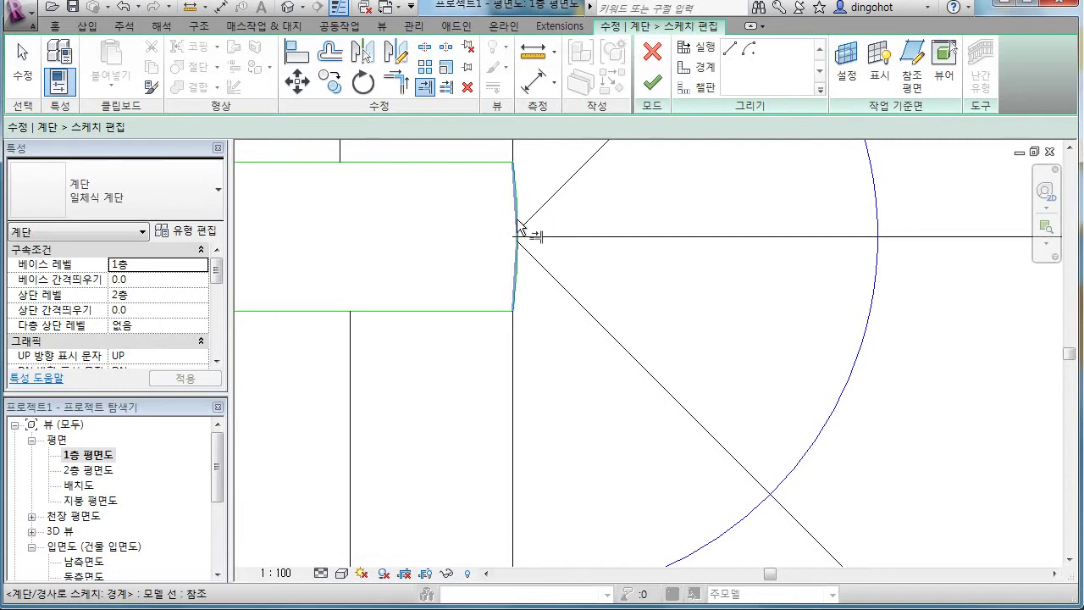
pyautogui.click(652, 86)
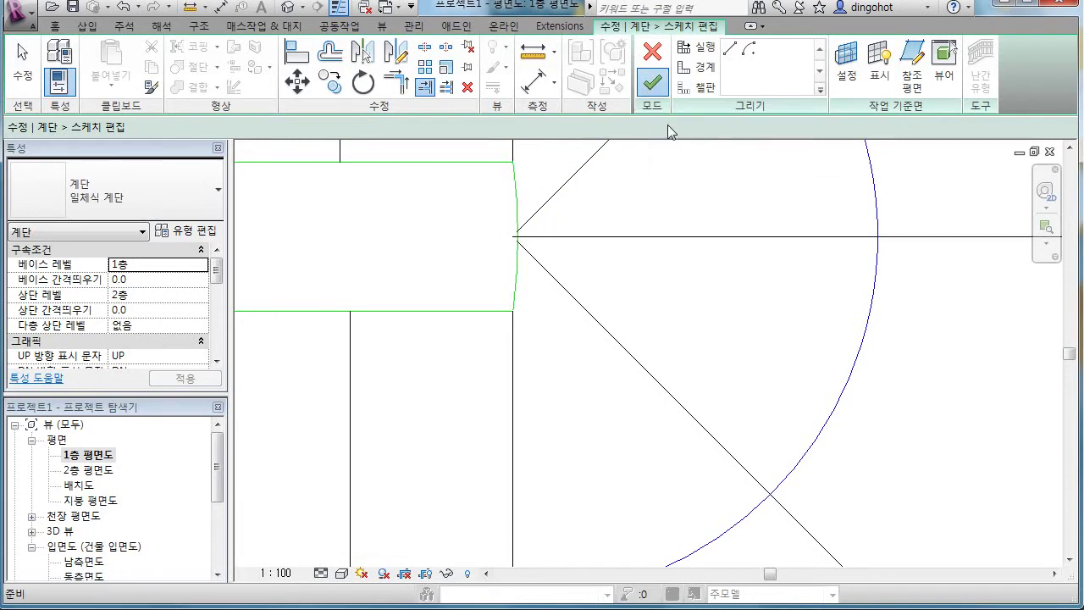
pyautogui.scroll(-5, 692, 355)
pyautogui.scroll(-2, 613, 284)
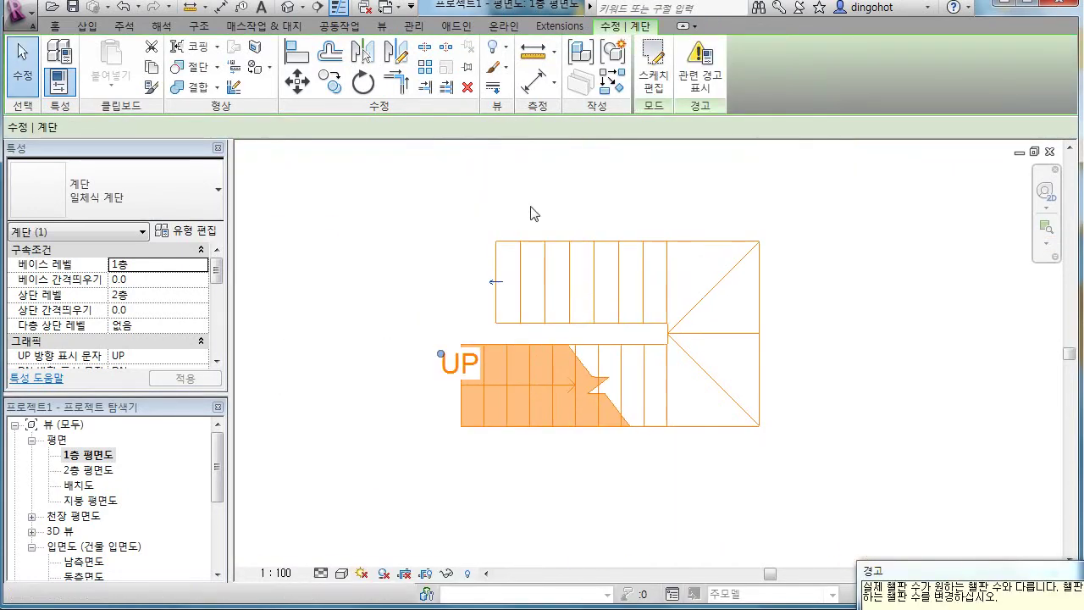
# Orbit the 3D view to inspect the new winder, then select the stair and open 1층 평면도
pyautogui.click(289, 10)
pyautogui.moveTo(678, 385)
pyautogui.keyDown('shift'); pyautogui.mouseDown(button='middle')
pyautogui.moveTo(655, 458)
pyautogui.moveTo(773, 443)
pyautogui.moveTo(619, 448)
pyautogui.moveTo(762, 392)
pyautogui.moveTo(618, 435)
pyautogui.mouseUp(button='middle'); pyautogui.keyUp('shift')
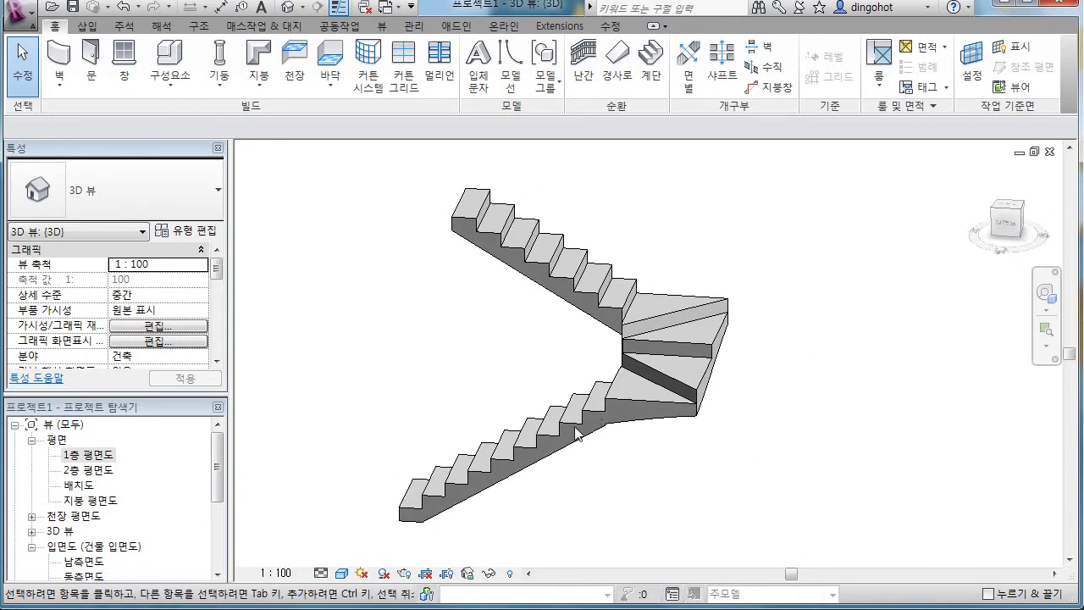
pyautogui.click(622, 400)
pyautogui.doubleClick(88, 455)
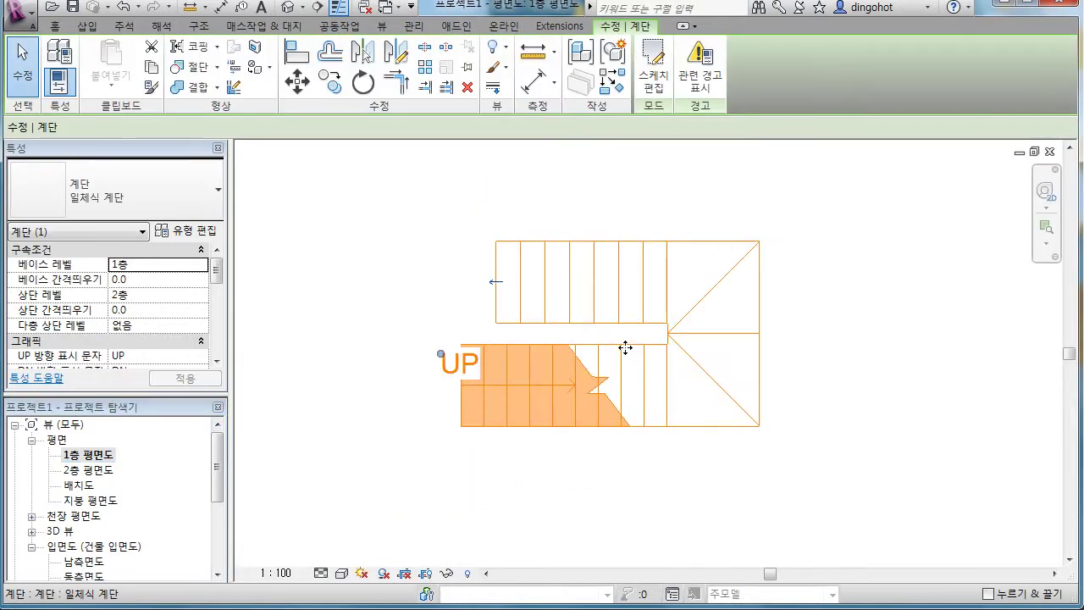
# Stretch the upper run's start leftward to a length of 2800, then finish the sketch
pyautogui.click(508, 282)
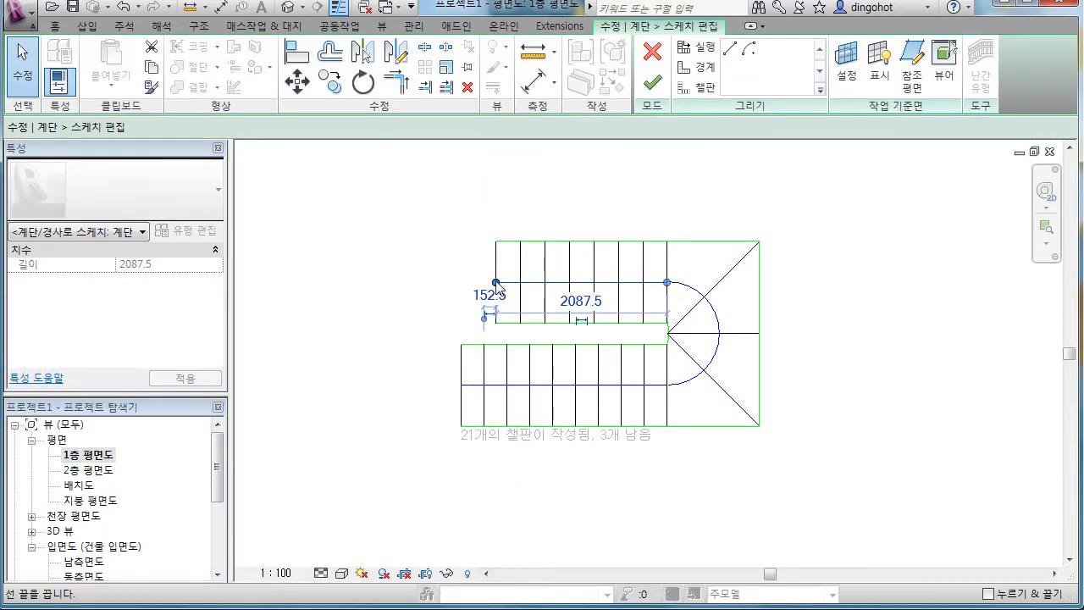
pyautogui.moveTo(497, 282); pyautogui.dragTo(438, 282)
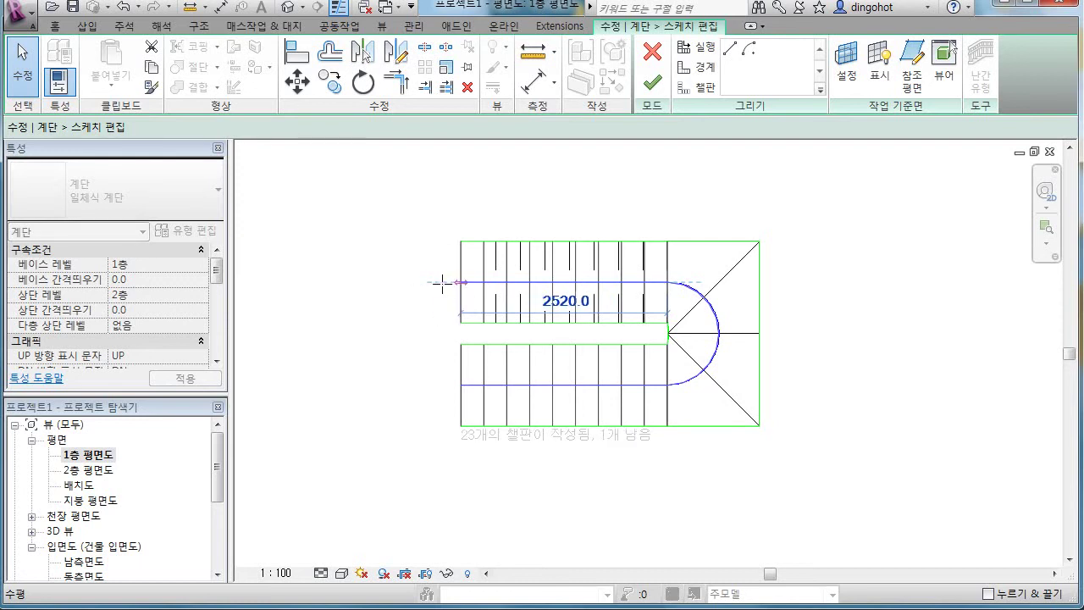
pyautogui.moveTo(454, 285); pyautogui.dragTo(439, 282)
pyautogui.click(780, 476)
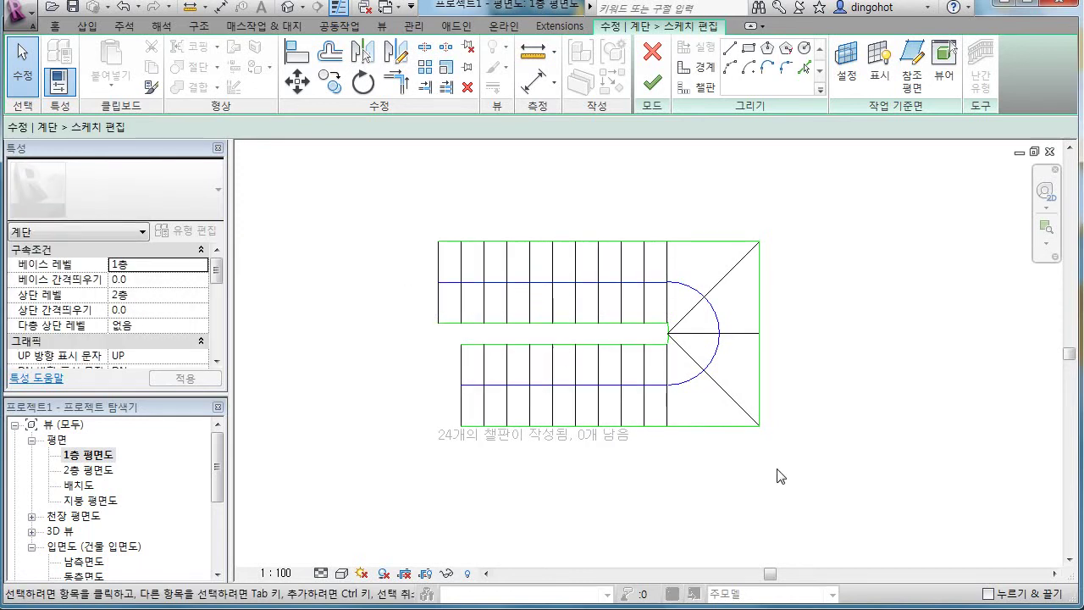
pyautogui.click(654, 84)
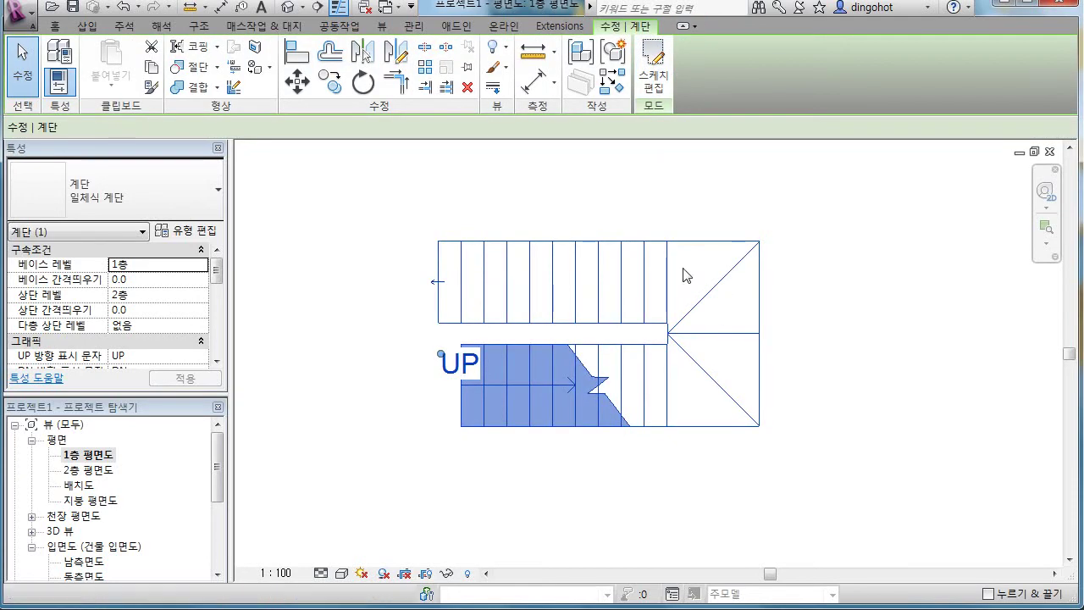
# Orbit the 3D view to inspect the completed 24-riser stair and its square diagonal-riser landing
pyautogui.click(288, 7)
pyautogui.moveTo(796, 380)
pyautogui.keyDown('shift'); pyautogui.mouseDown(button='middle')
pyautogui.moveTo(710, 218)
pyautogui.moveTo(508, 242)
pyautogui.moveTo(503, 438)
pyautogui.moveTo(743, 372)
pyautogui.moveTo(772, 432)
pyautogui.moveTo(750, 443)
pyautogui.mouseUp(button='middle'); pyautogui.keyUp('shift')
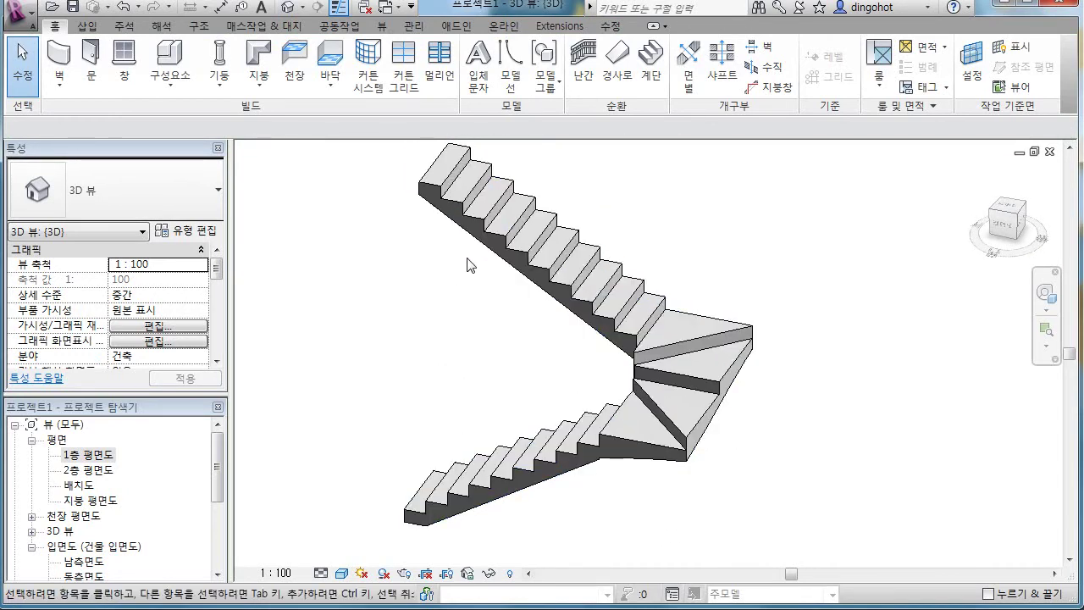